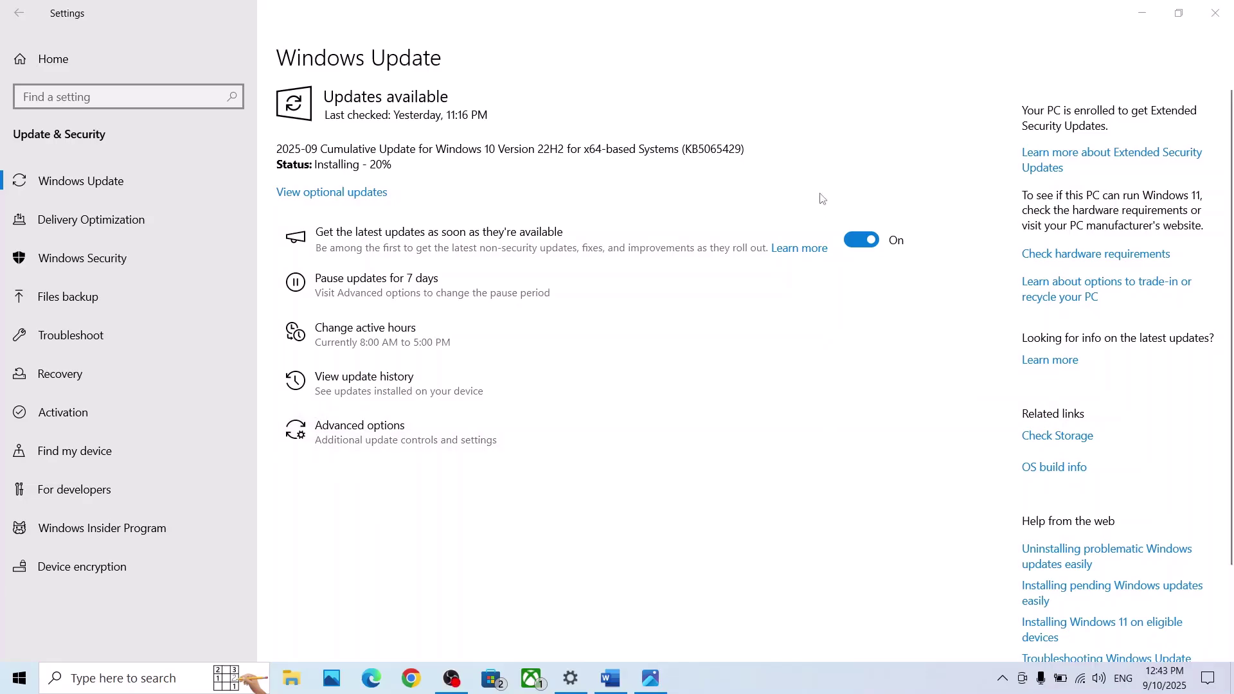
# - Select the KB5065429 update number in Settings and check it against the Word notes
pyautogui.click(722, 149)
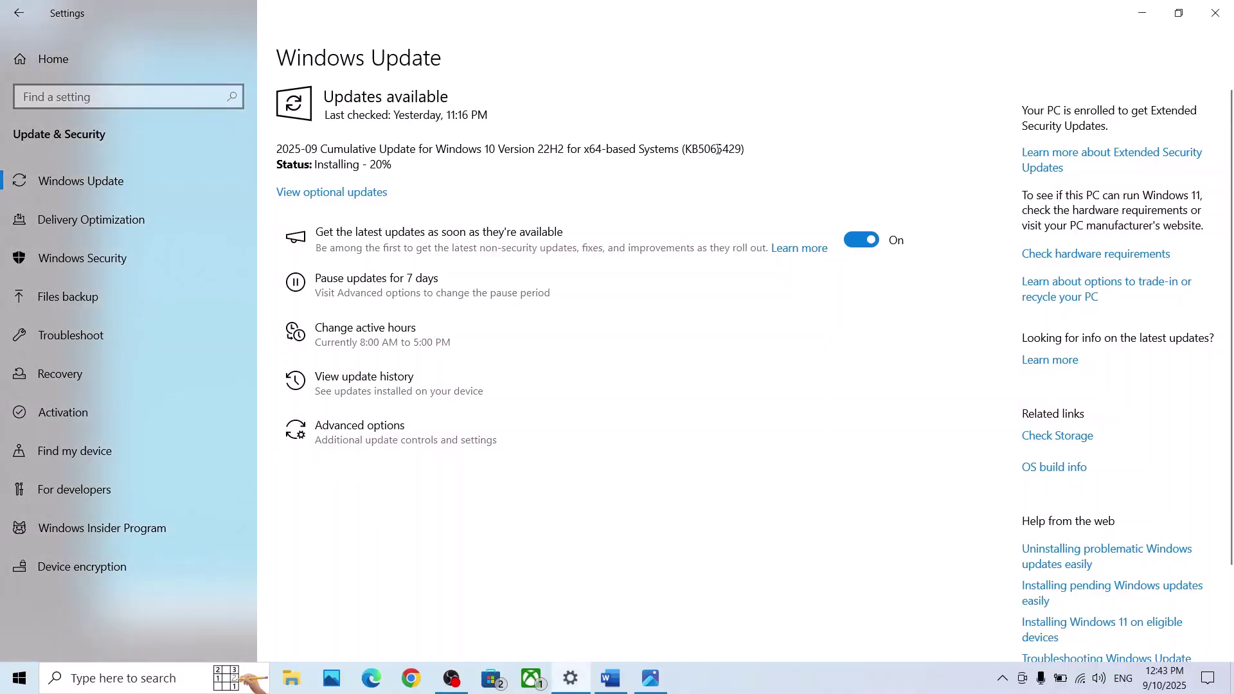
pyautogui.doubleClick(718, 150)
pyautogui.click(718, 149)
pyautogui.doubleClick(718, 149)
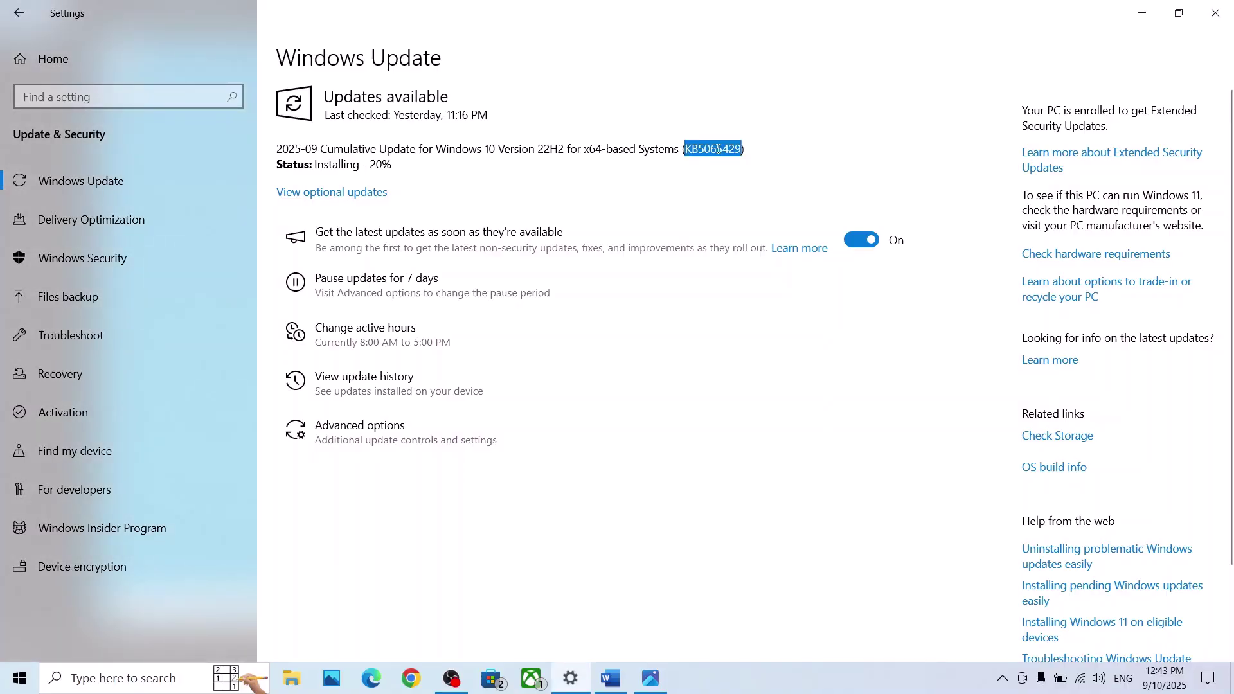
pyautogui.click(610, 679)
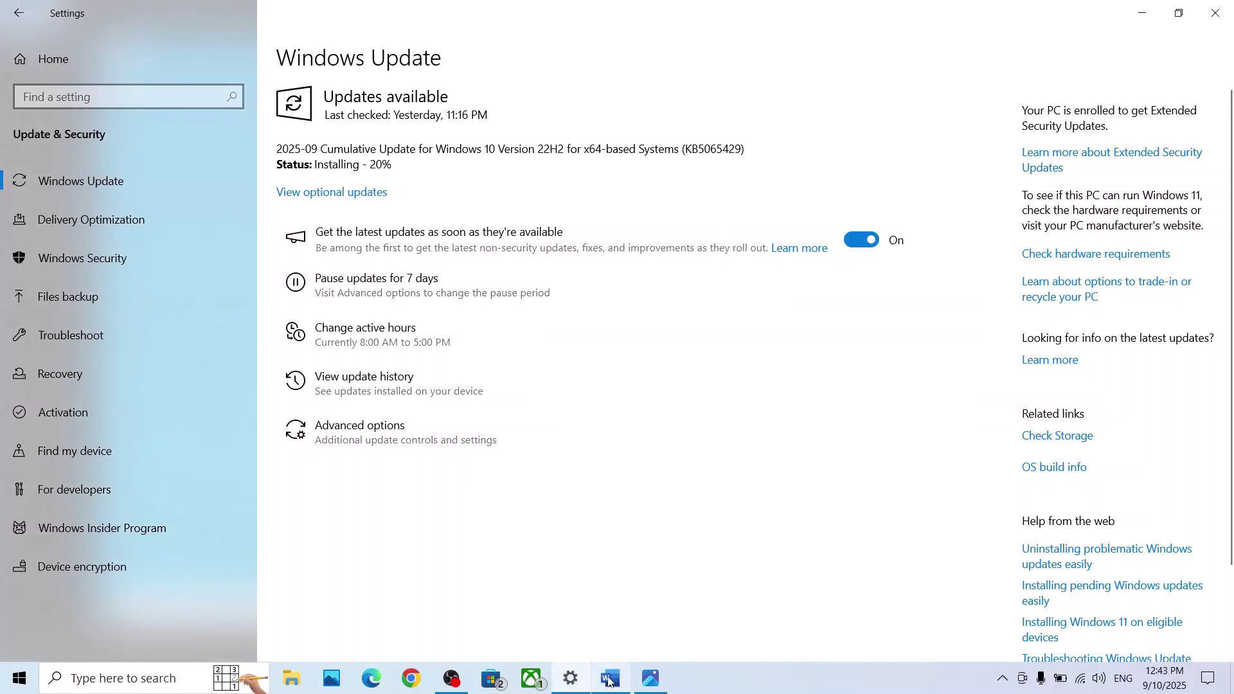
pyautogui.click(487, 42)
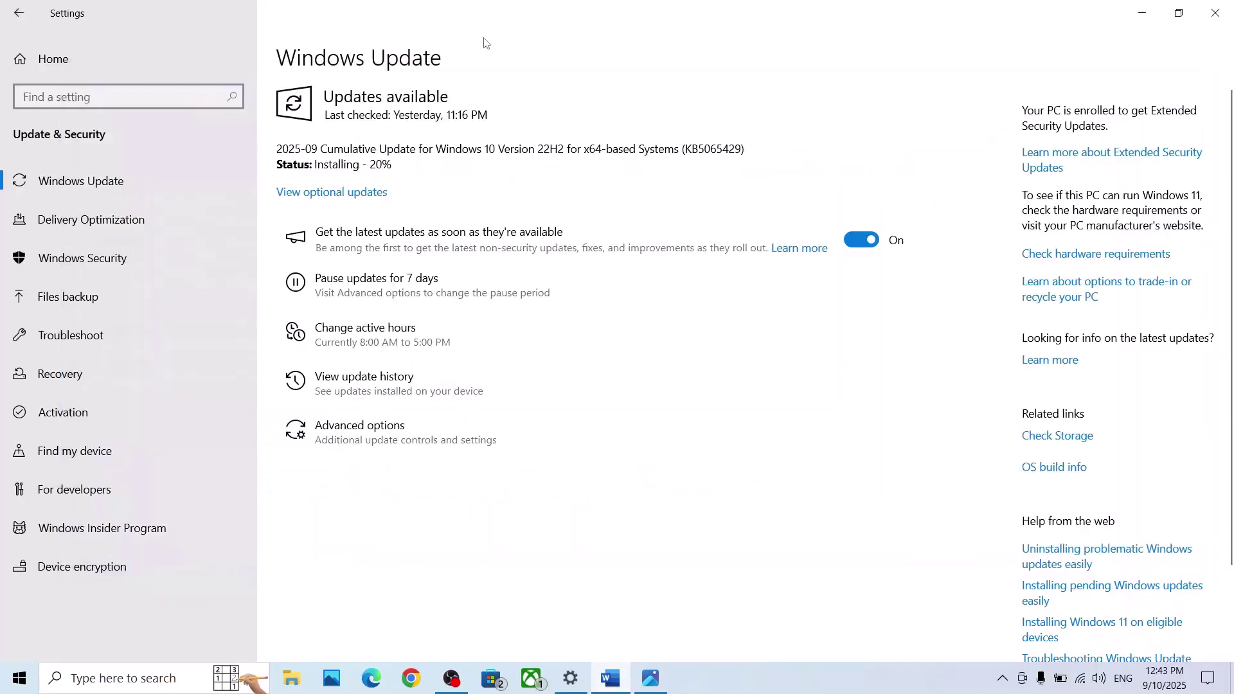
# - Run the Windows Update troubleshooter from Update & Security's Additional troubleshooters
pyautogui.click(87, 60)
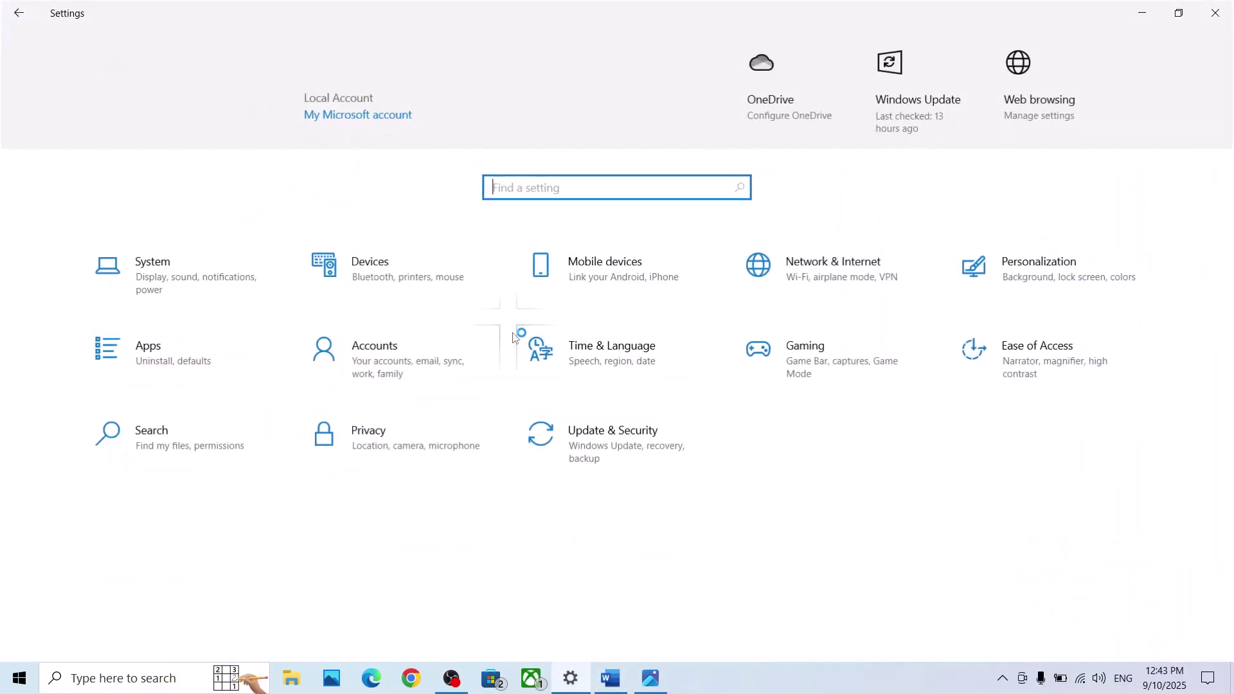
pyautogui.click(610, 466)
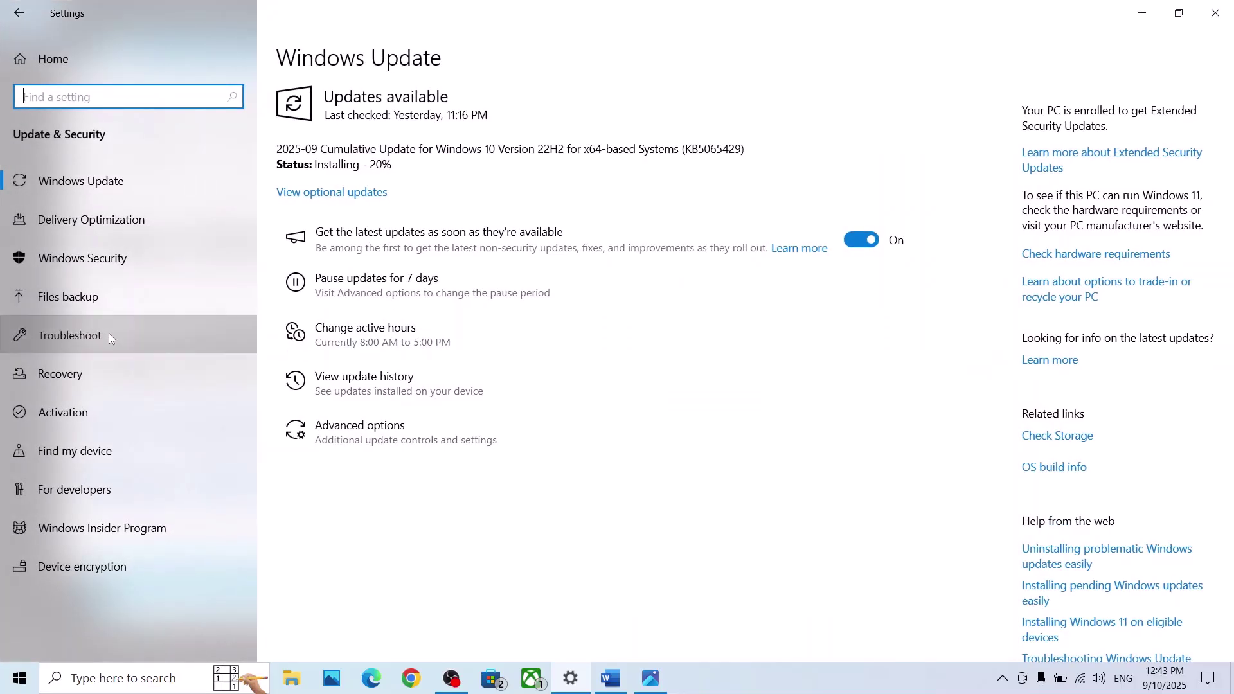
pyautogui.click(110, 337)
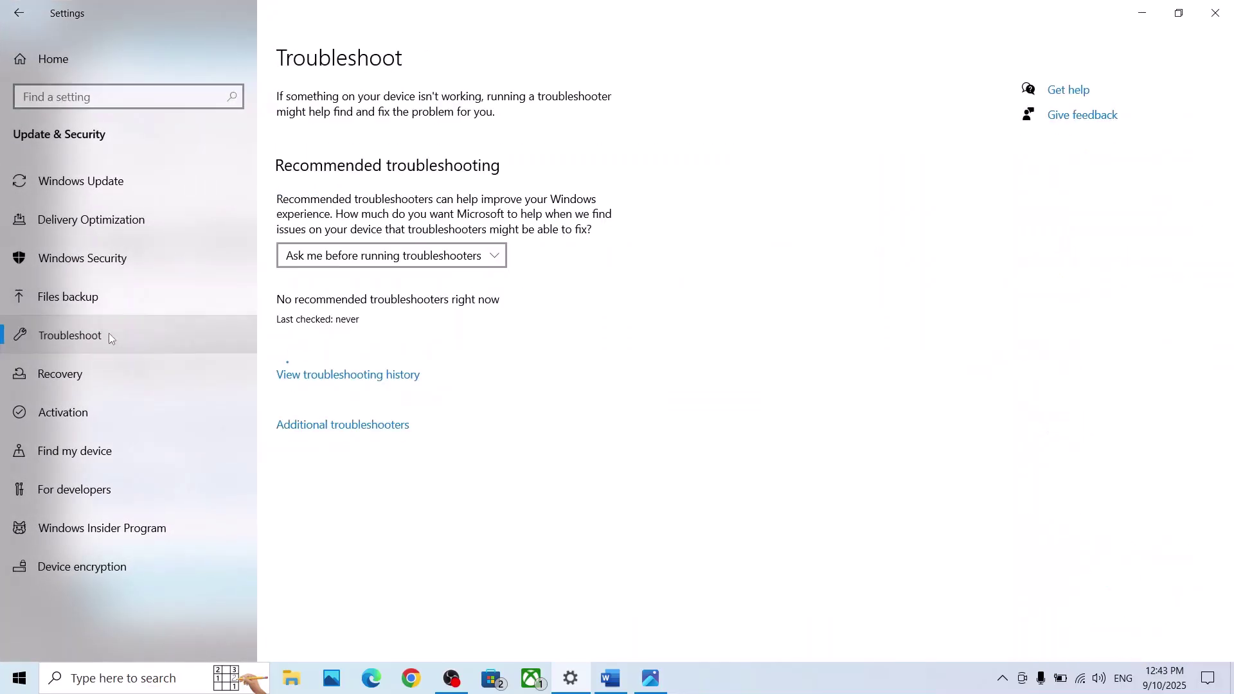
pyautogui.click(351, 428)
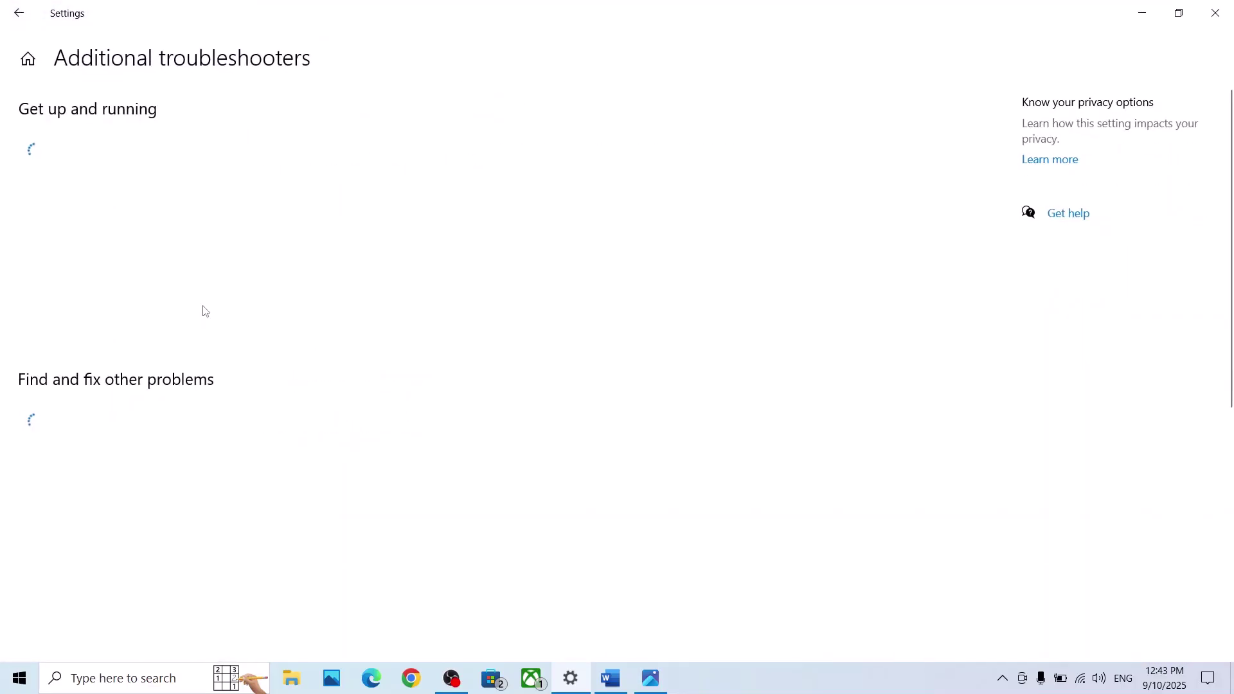
pyautogui.click(121, 323)
pyautogui.click(295, 378)
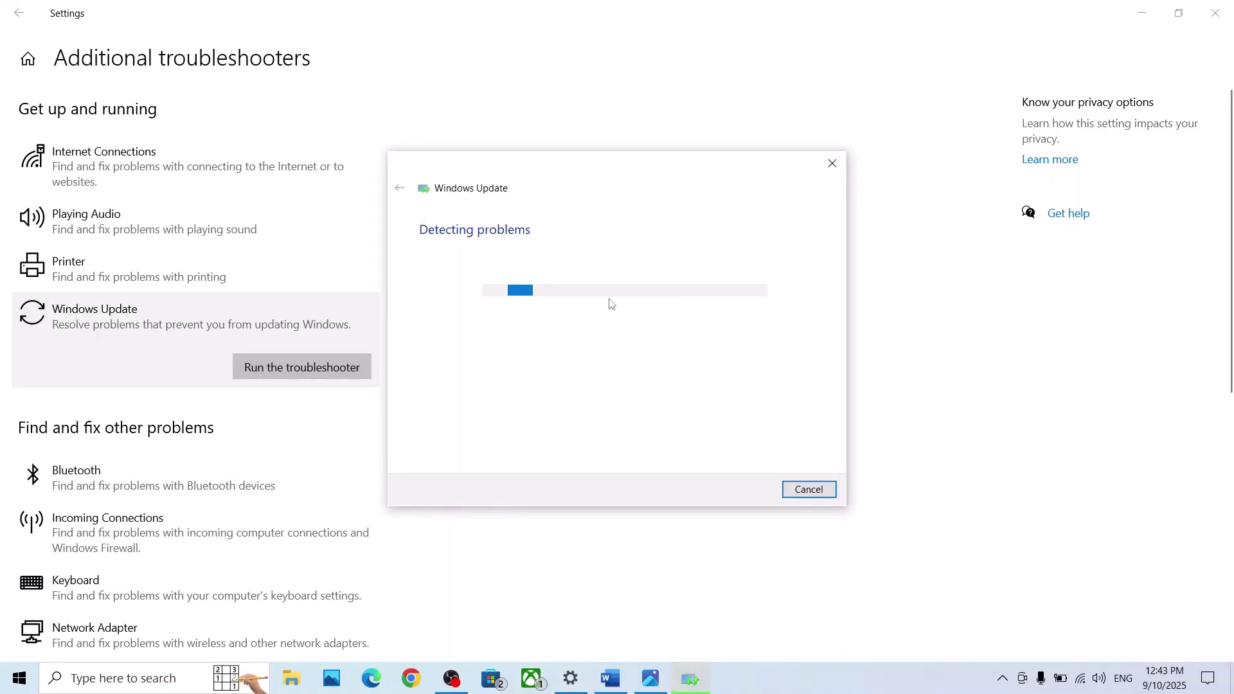
# - View the Start menu power options, then close the Start menu without choosing one
pyautogui.click(12, 684)
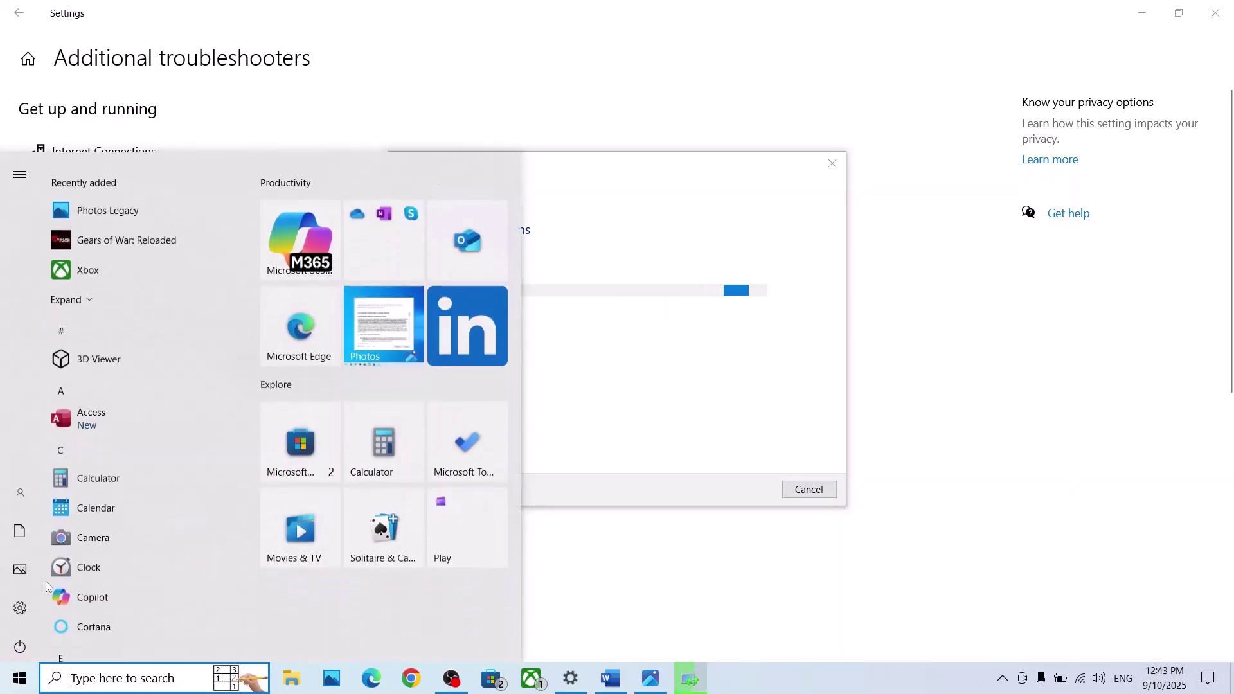
pyautogui.click(29, 643)
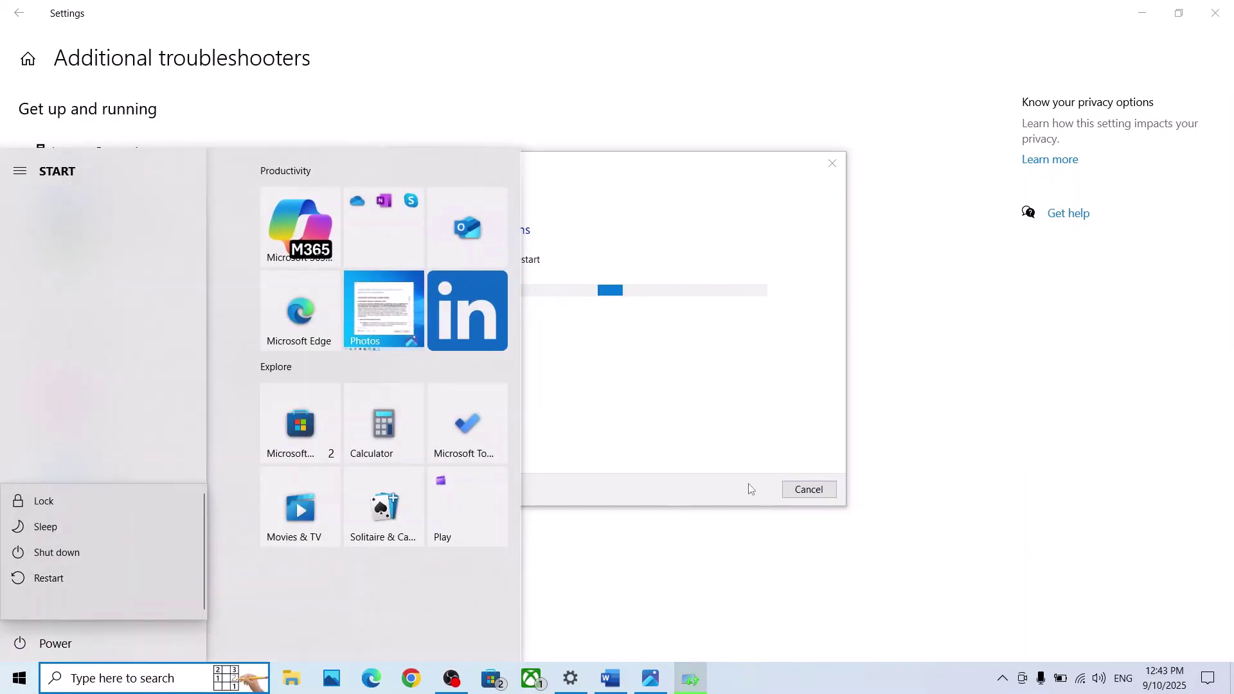
pyautogui.press('Escape')
pyautogui.click(943, 450)
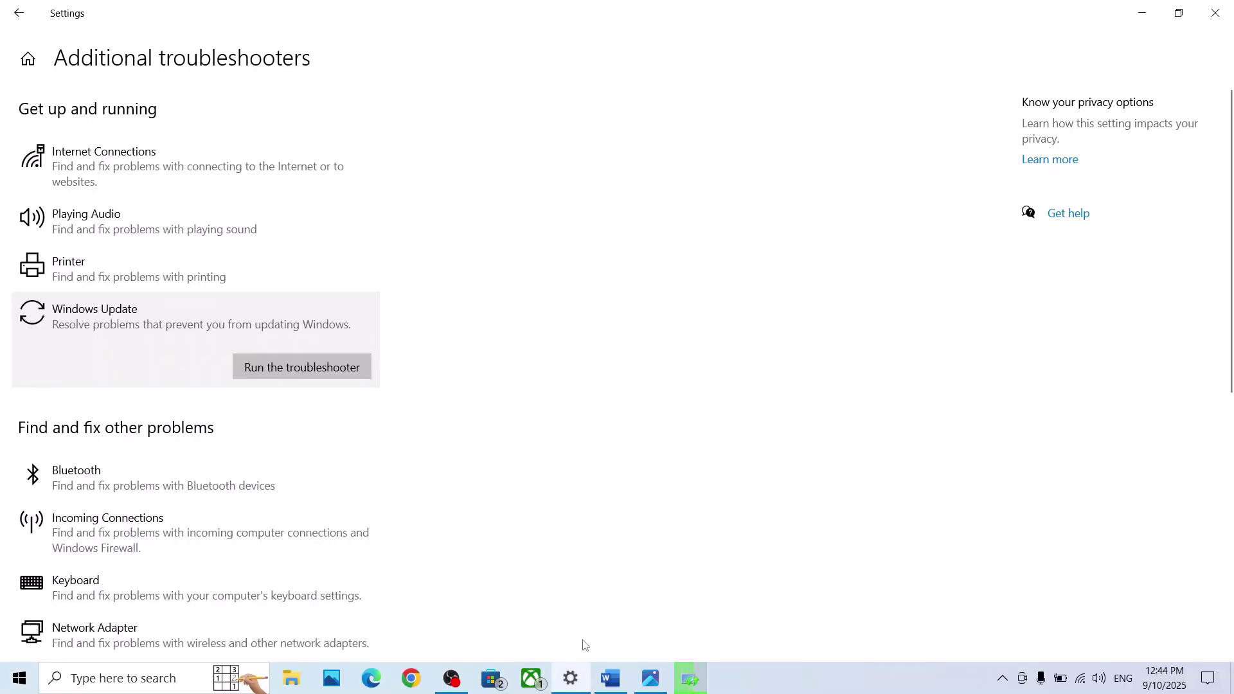
# - Copy the 'sfc /scannow' command line from the Word notes
pyautogui.click(610, 679)
pyautogui.scroll(-1, 373, 427)
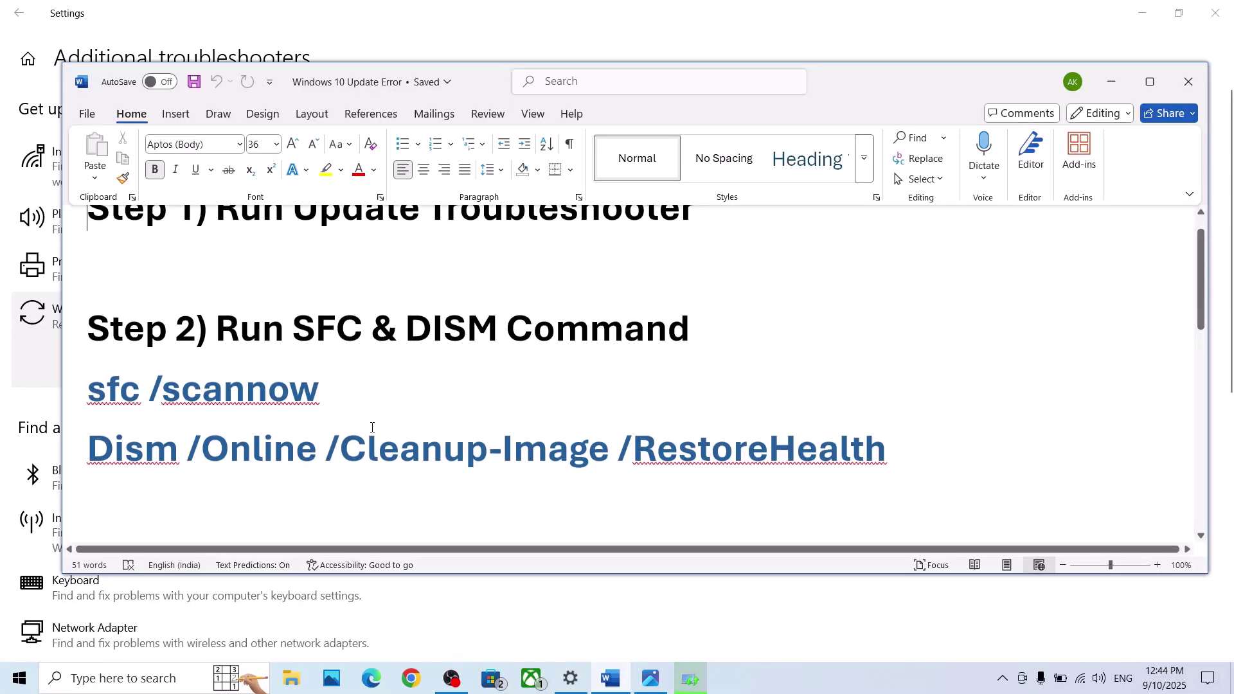
pyautogui.moveTo(338, 388); pyautogui.dragTo(90, 392)
pyautogui.rightClick(103, 394)
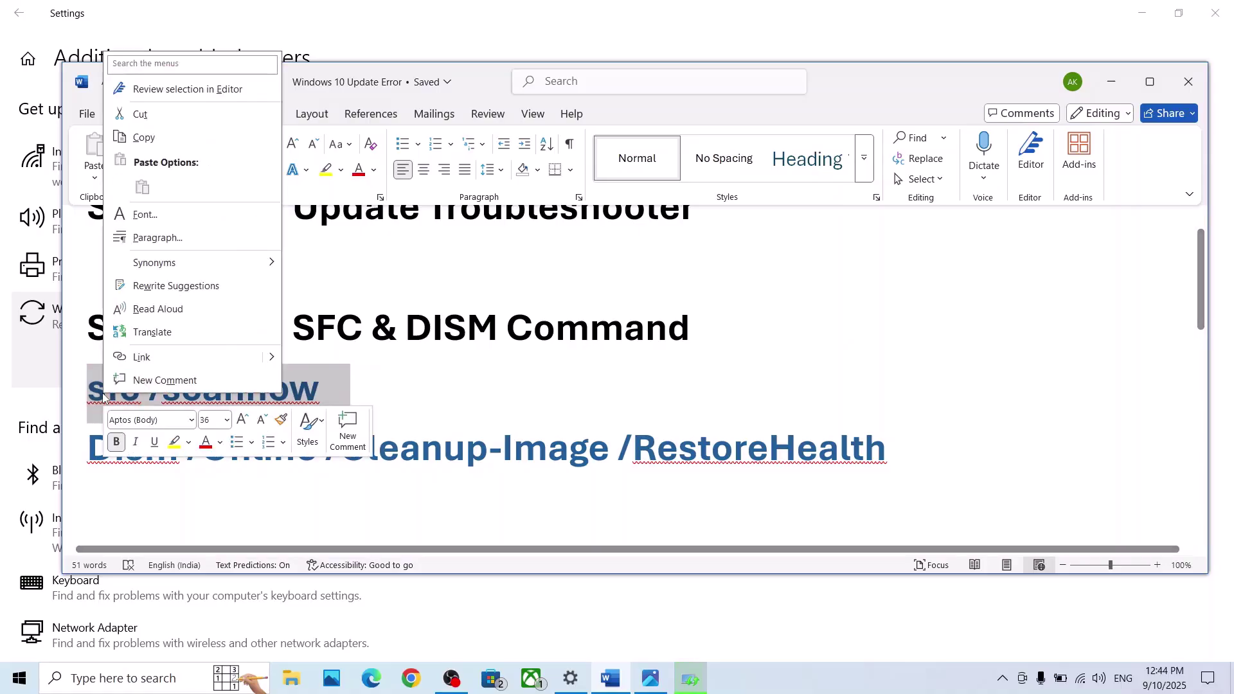
pyautogui.click(144, 137)
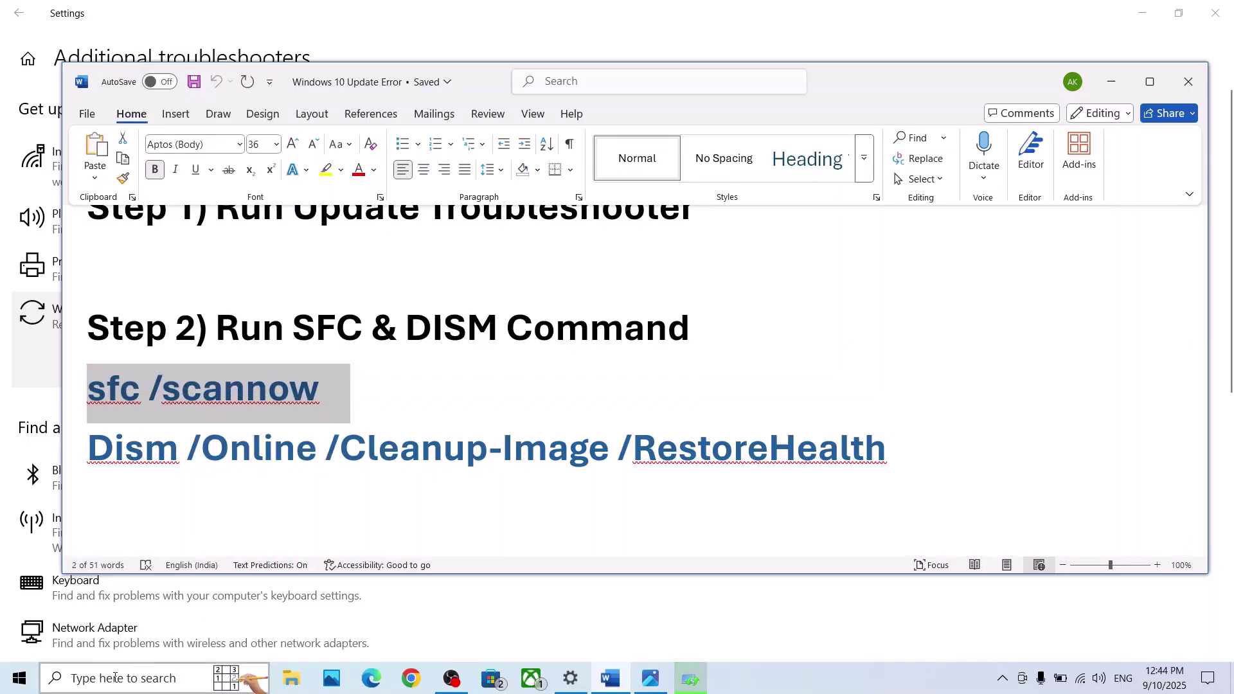
# - Launch Command Prompt as administrator from a 'cmd' Windows search
pyautogui.click(115, 678)
pyautogui.write('cmd')
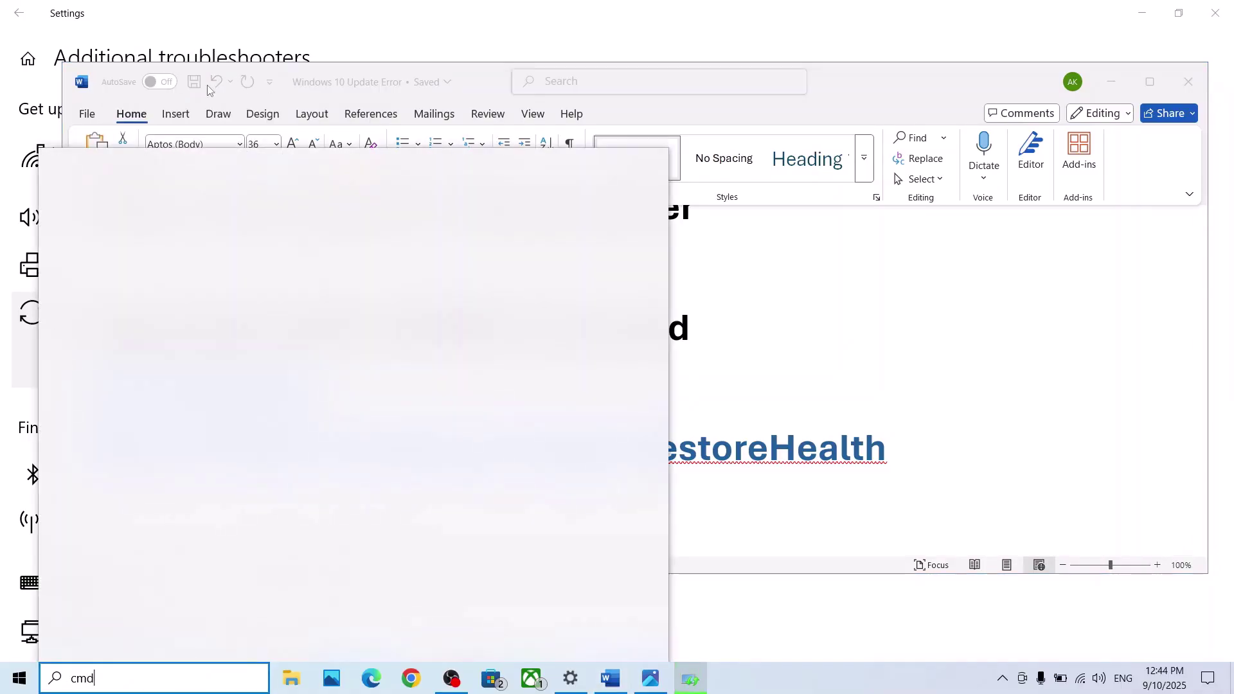
pyautogui.rightClick(142, 248)
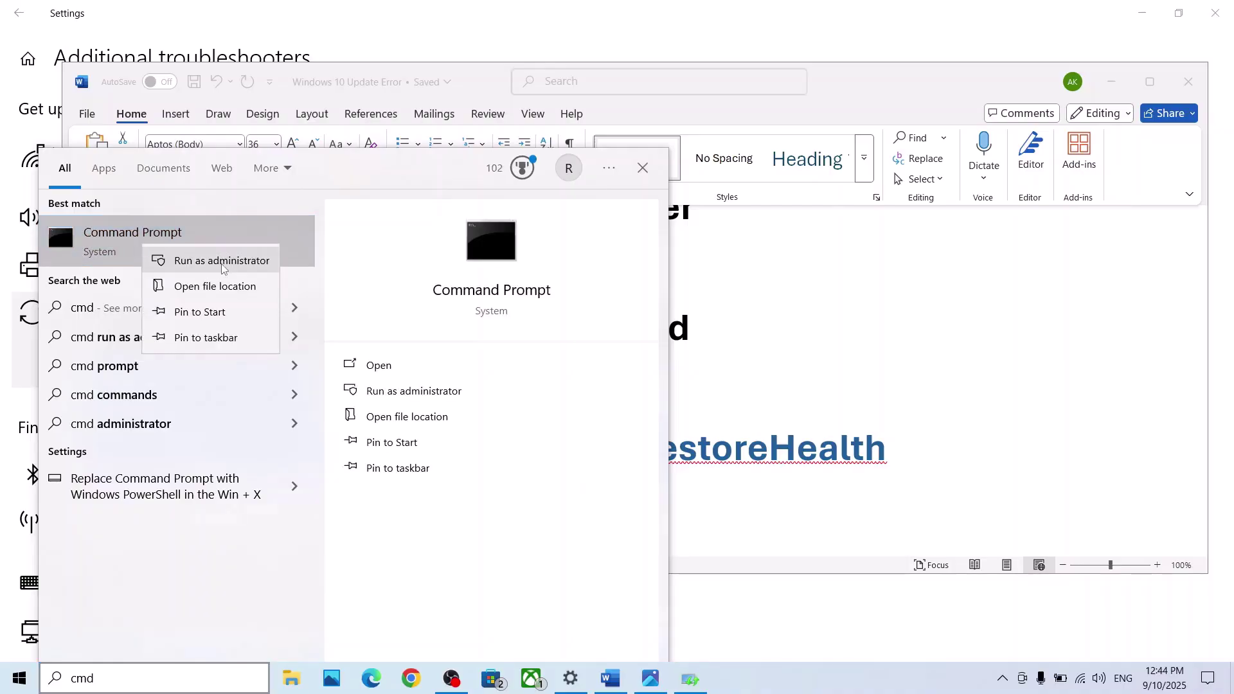
pyautogui.click(191, 266)
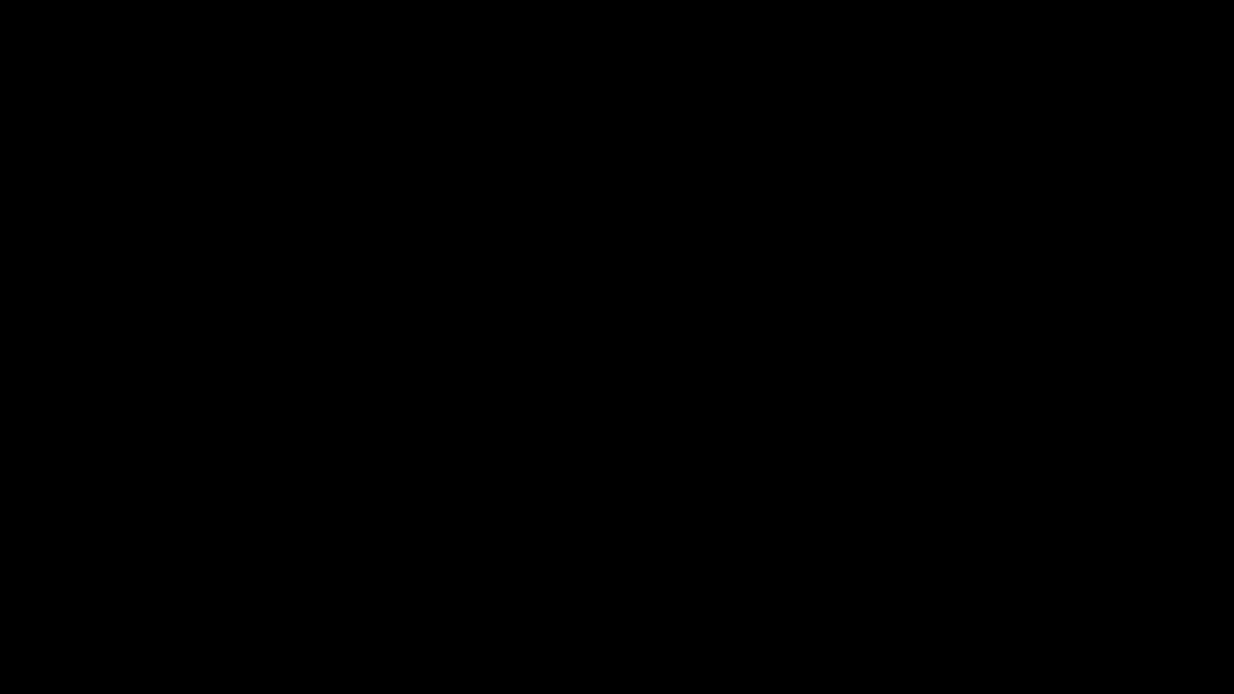
# - Run 'sfc /scannow' in the administrator Command Prompt
pyautogui.click(346, 216)
pyautogui.write('sfc /scannow')
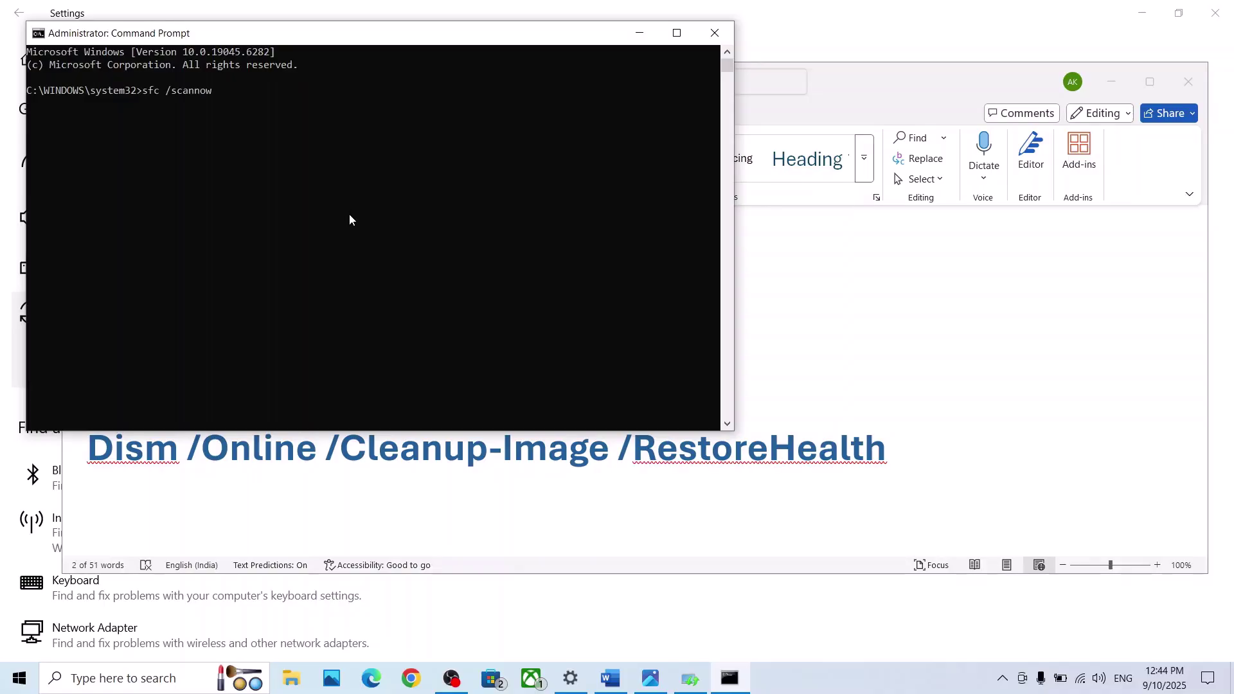
pyautogui.press('Return')
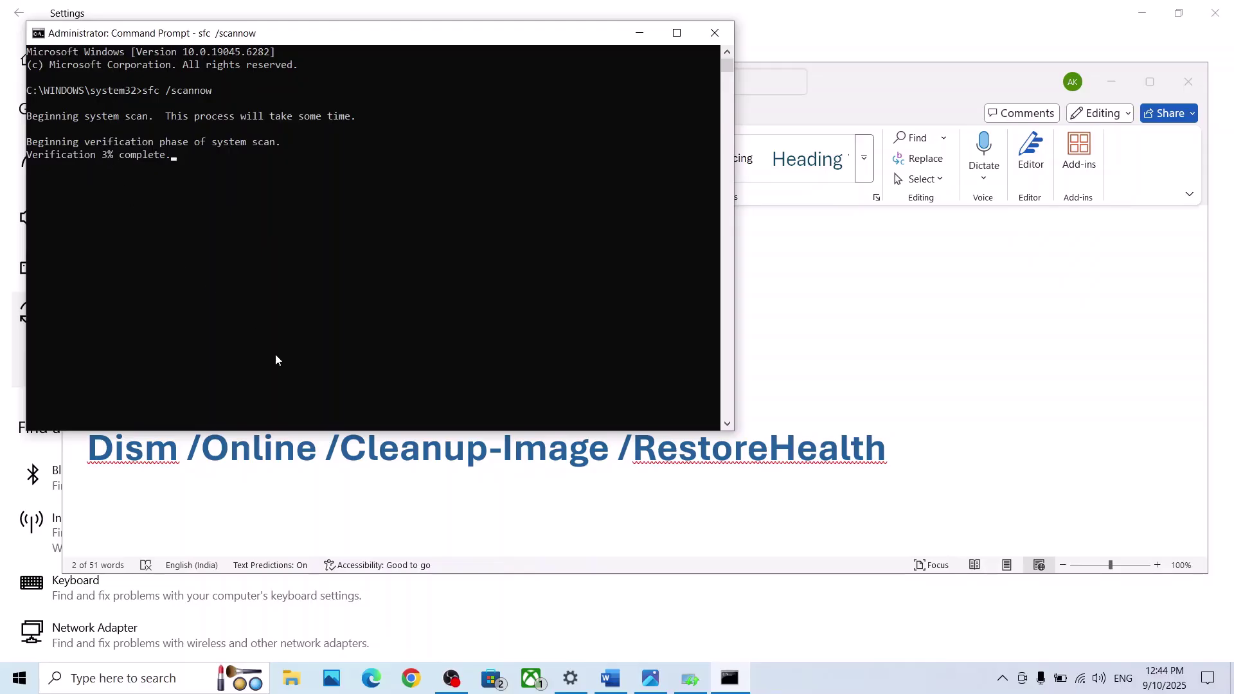
# - Copy the Dism RestoreHealth command line from the Word notes while the scan runs
pyautogui.click(259, 457)
pyautogui.tripleClick(259, 456)
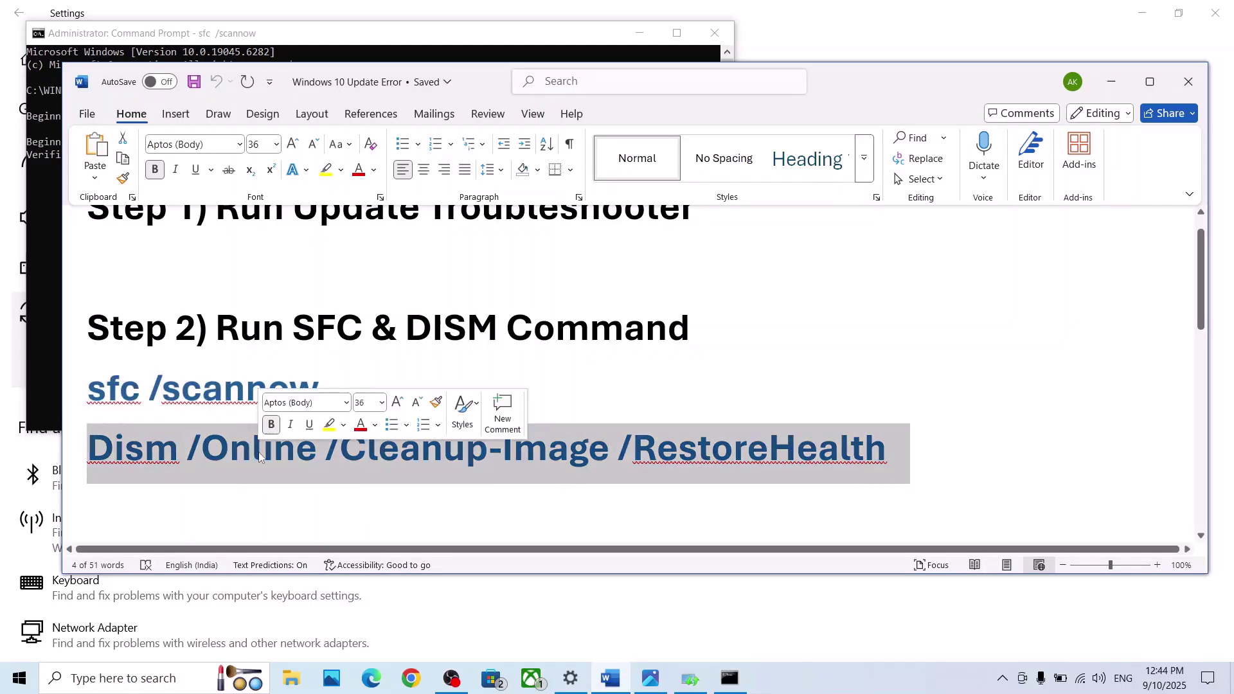
pyautogui.rightClick(281, 444)
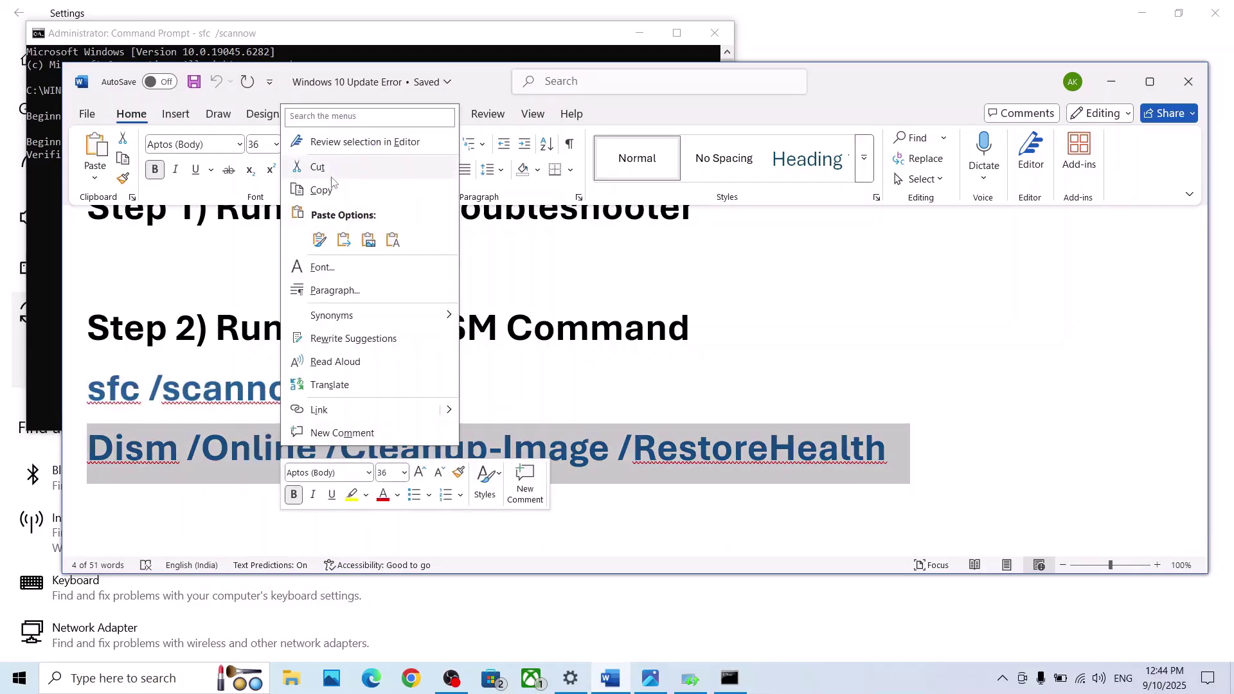
pyautogui.click(331, 190)
pyautogui.click(45, 245)
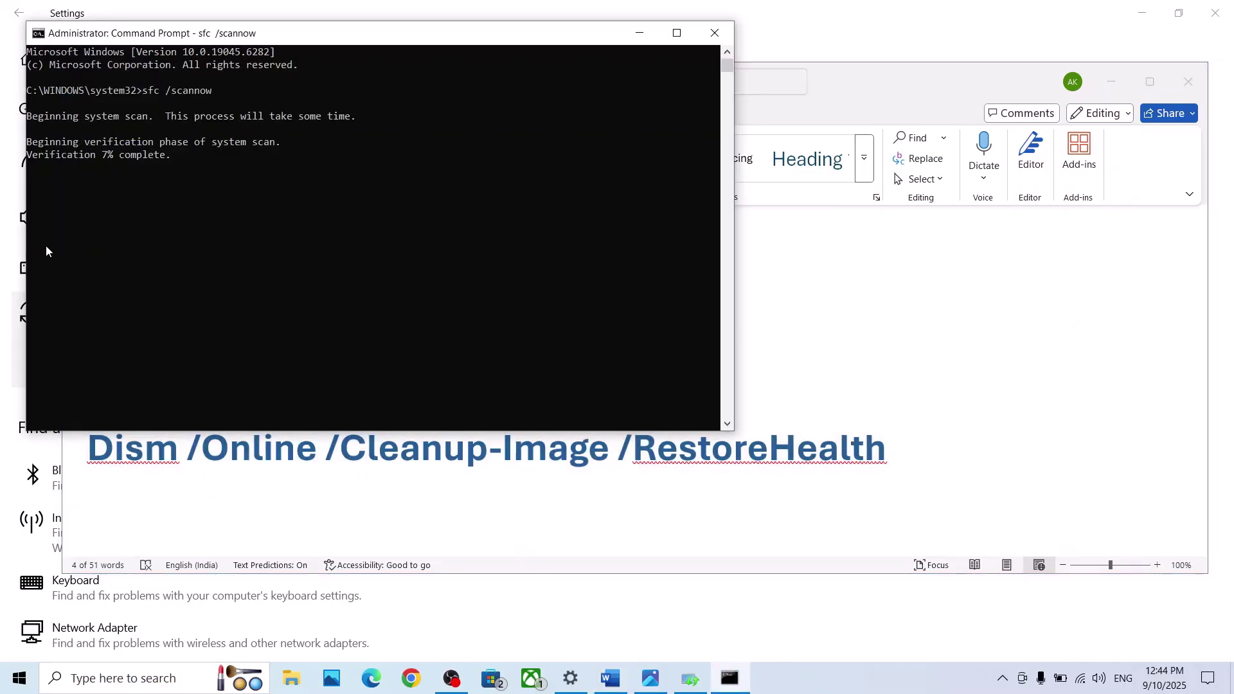
pyautogui.click(285, 450)
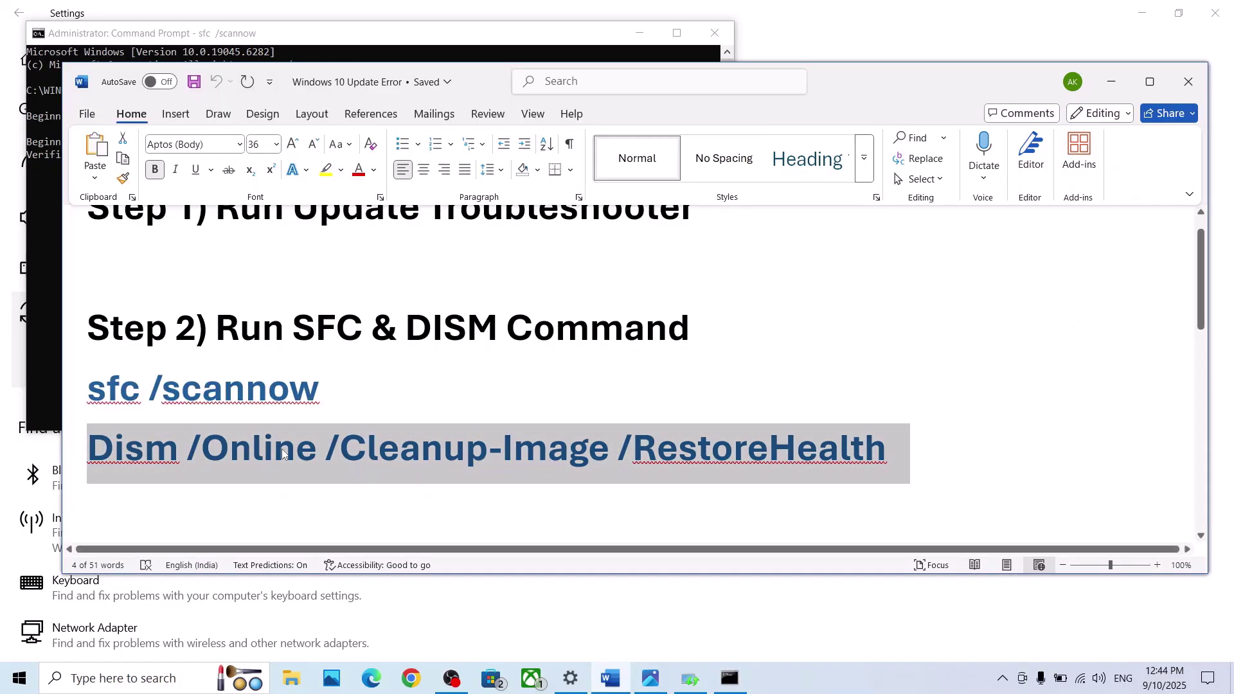
pyautogui.click(59, 307)
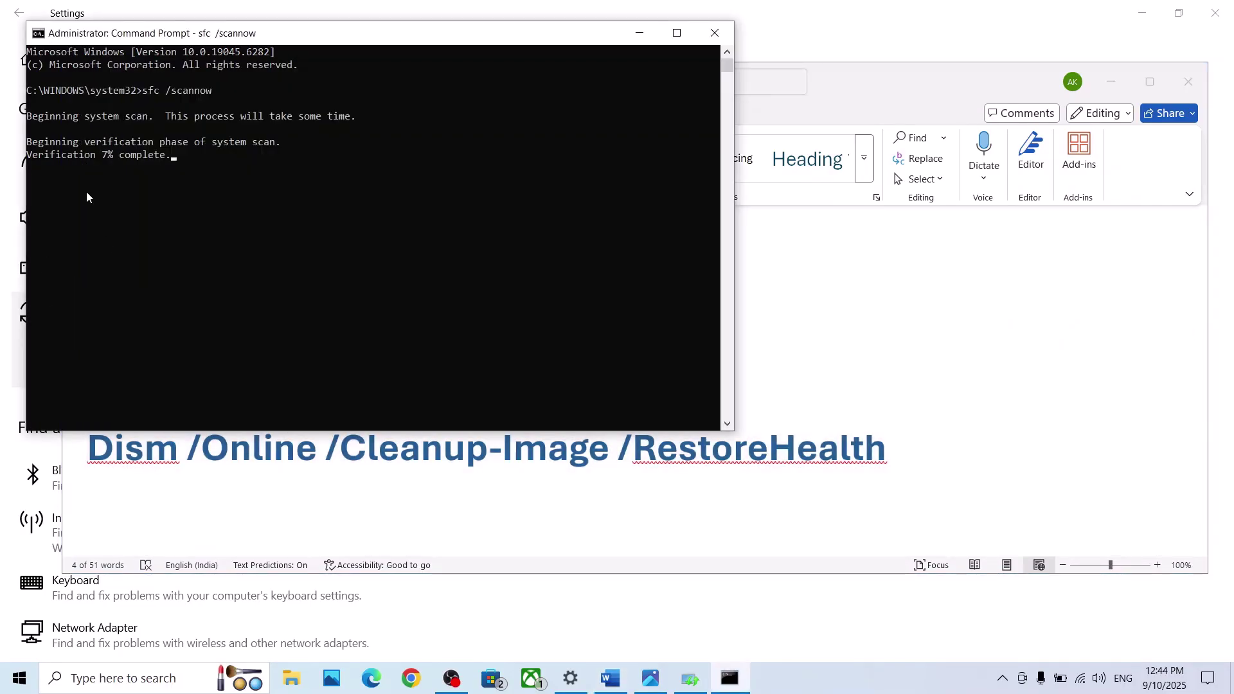
# - View the Start menu power choices and dismiss them without restarting
pyautogui.click(19, 678)
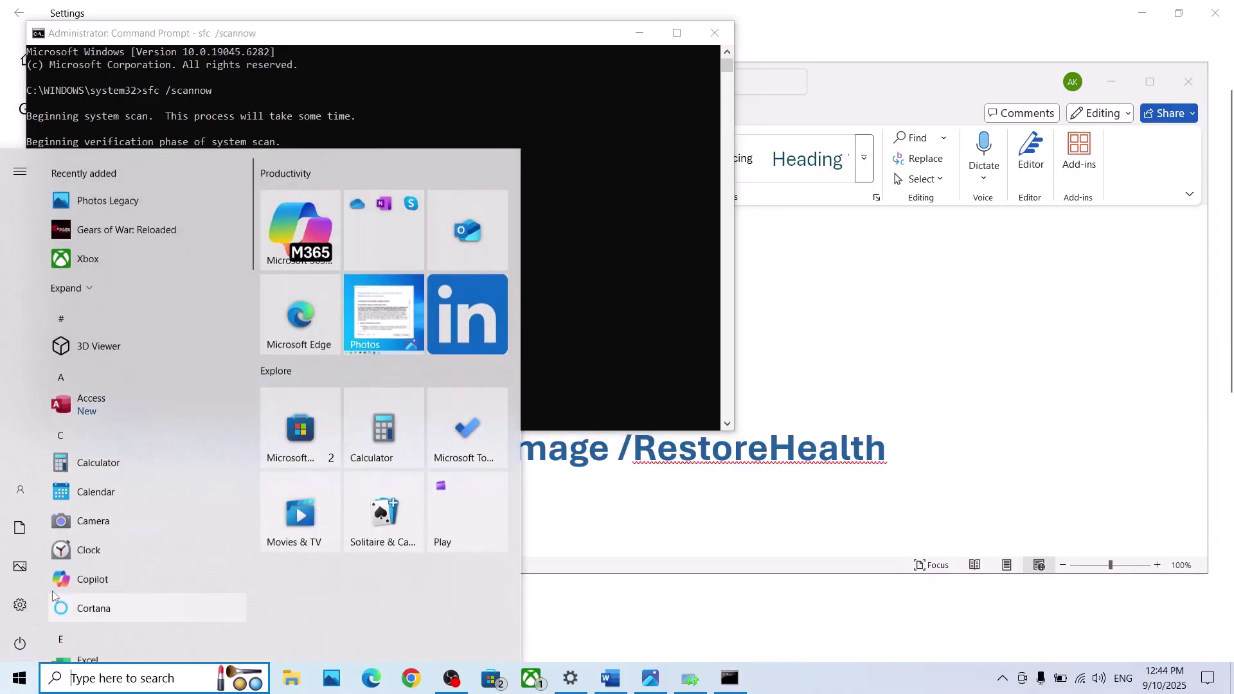
pyautogui.click(30, 645)
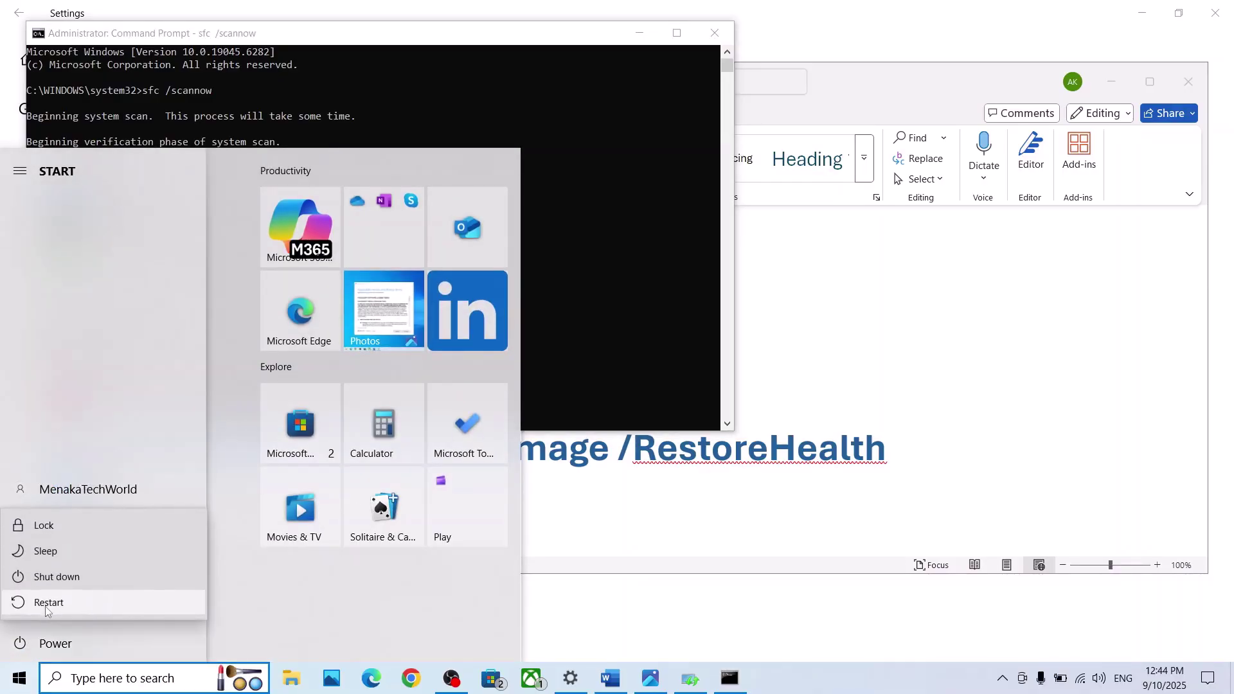
pyautogui.click(793, 500)
# - Scroll the Word notes to Step 3) Pause and restart the update
pyautogui.click(793, 495)
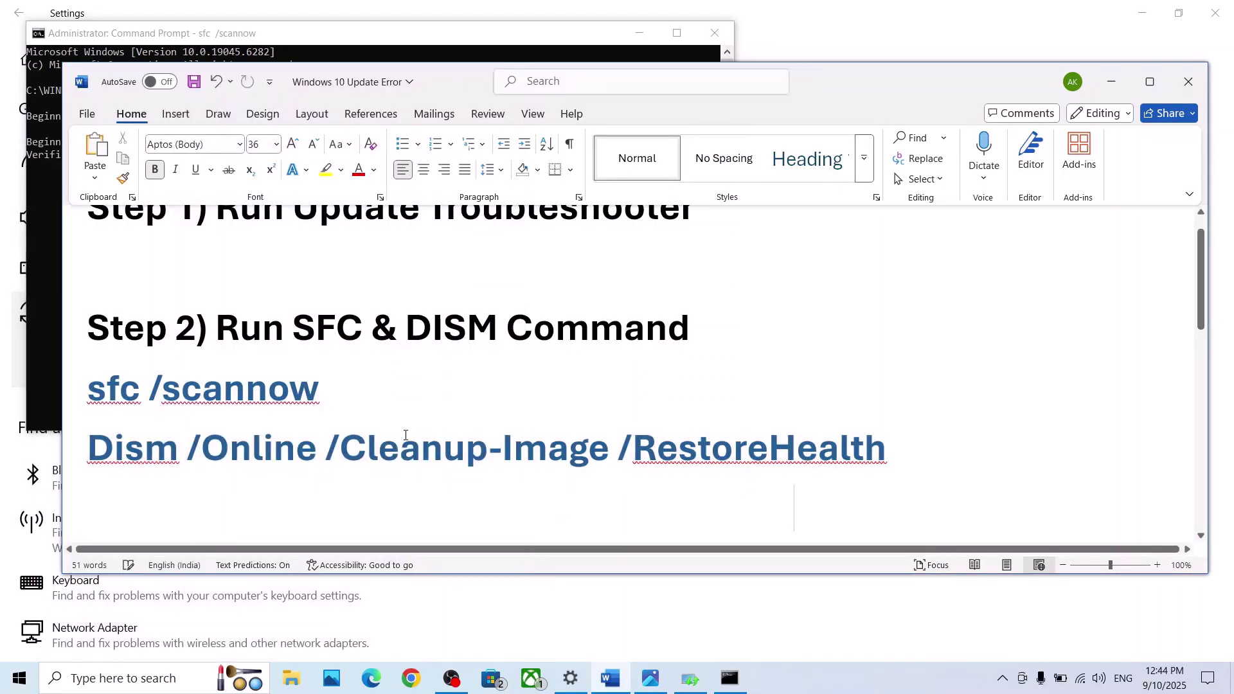
pyautogui.scroll(-3, 405, 433)
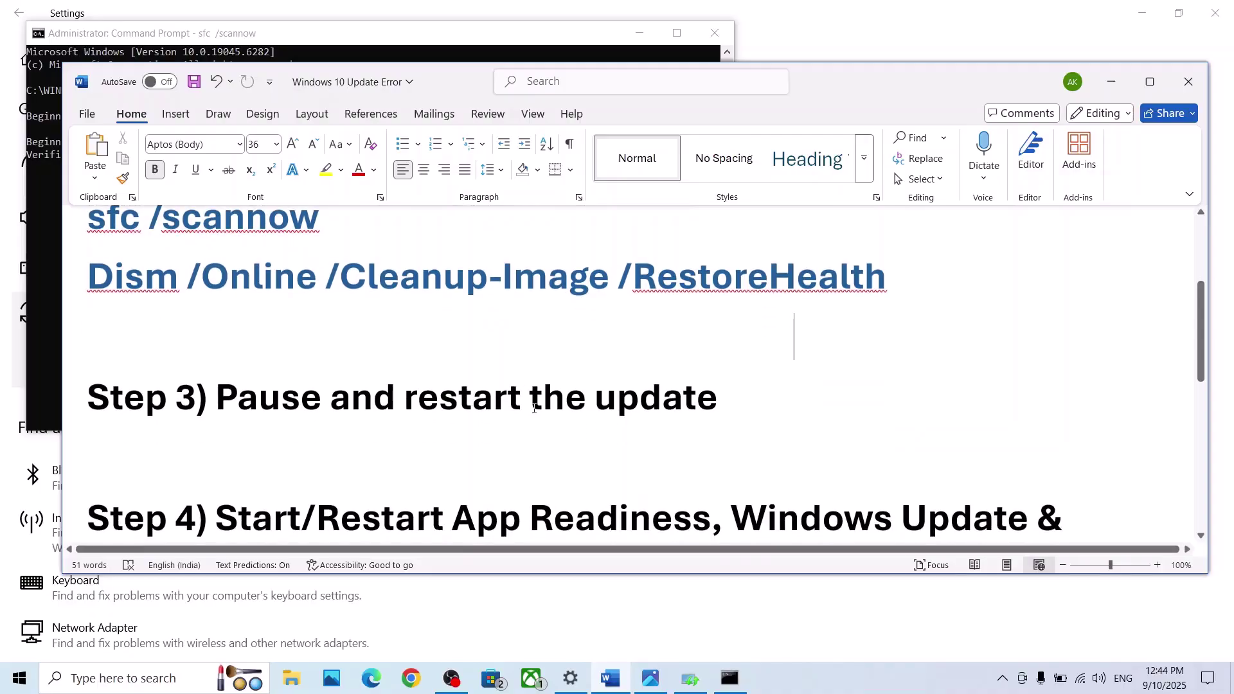
pyautogui.hotkey('ctrl', 'z')
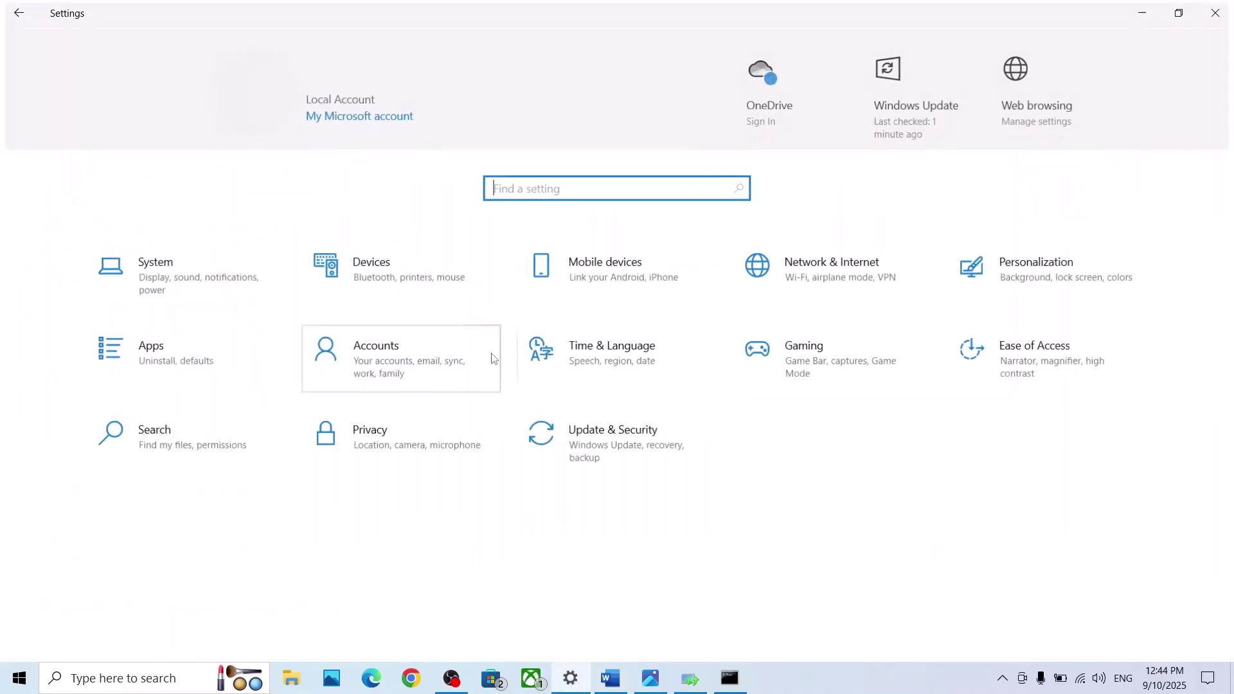
# - Pause Windows updates for 7 days, resume them, then scroll the Word notes to Step 4
pyautogui.click(574, 456)
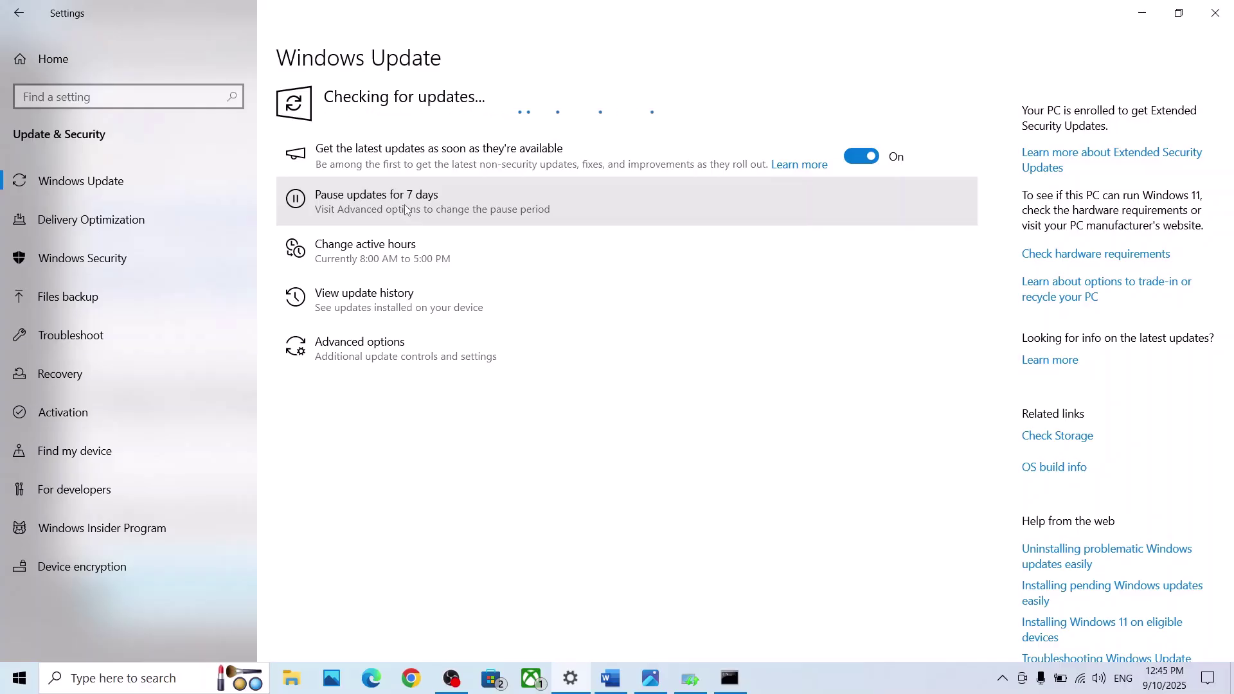
pyautogui.click(406, 209)
pyautogui.click(873, 689)
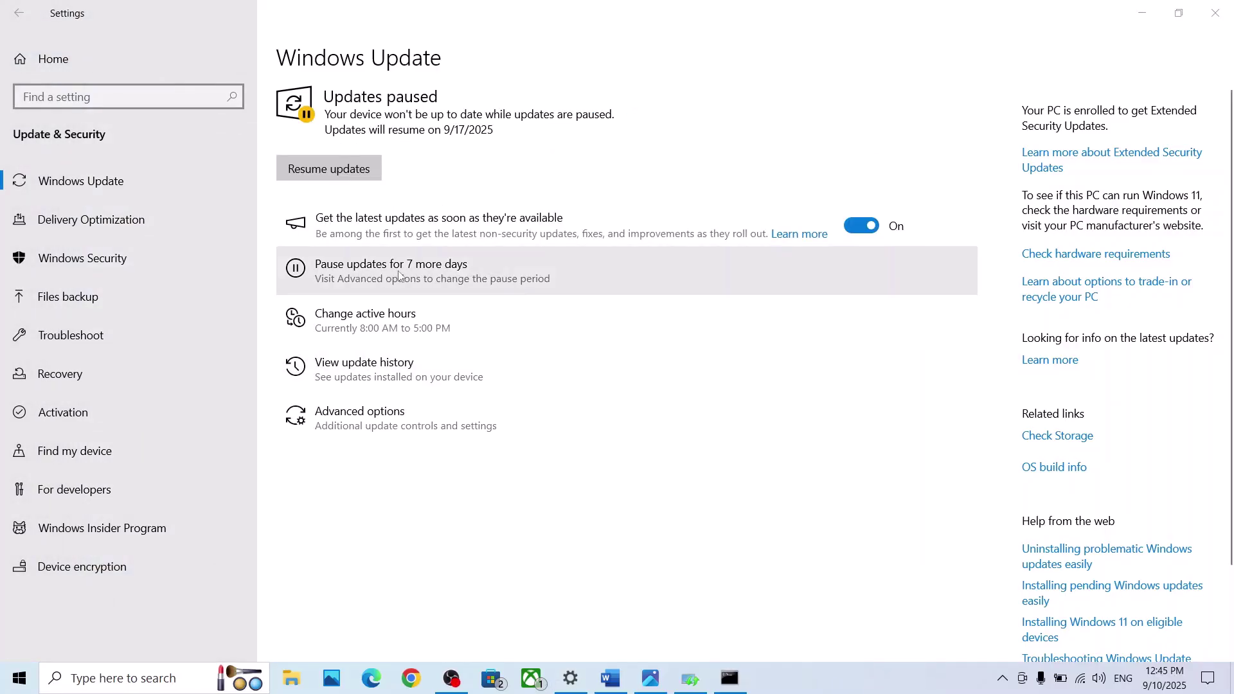
pyautogui.click(330, 169)
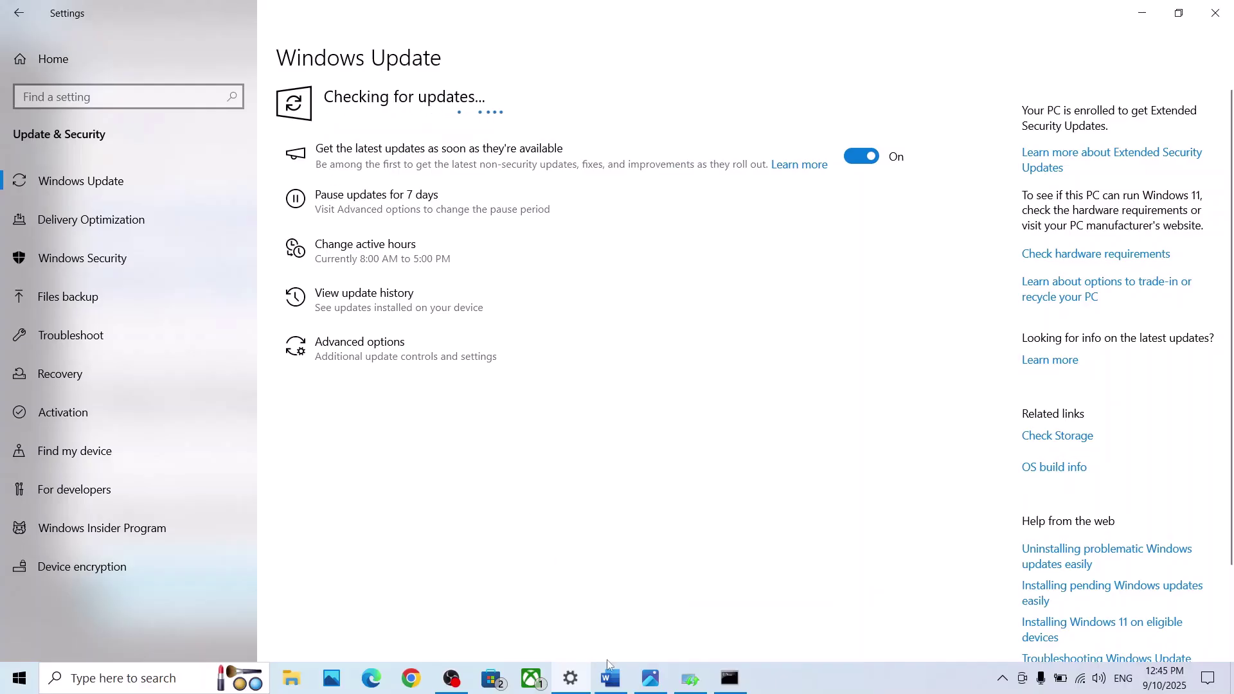
pyautogui.click(613, 680)
pyautogui.scroll(-3, 372, 466)
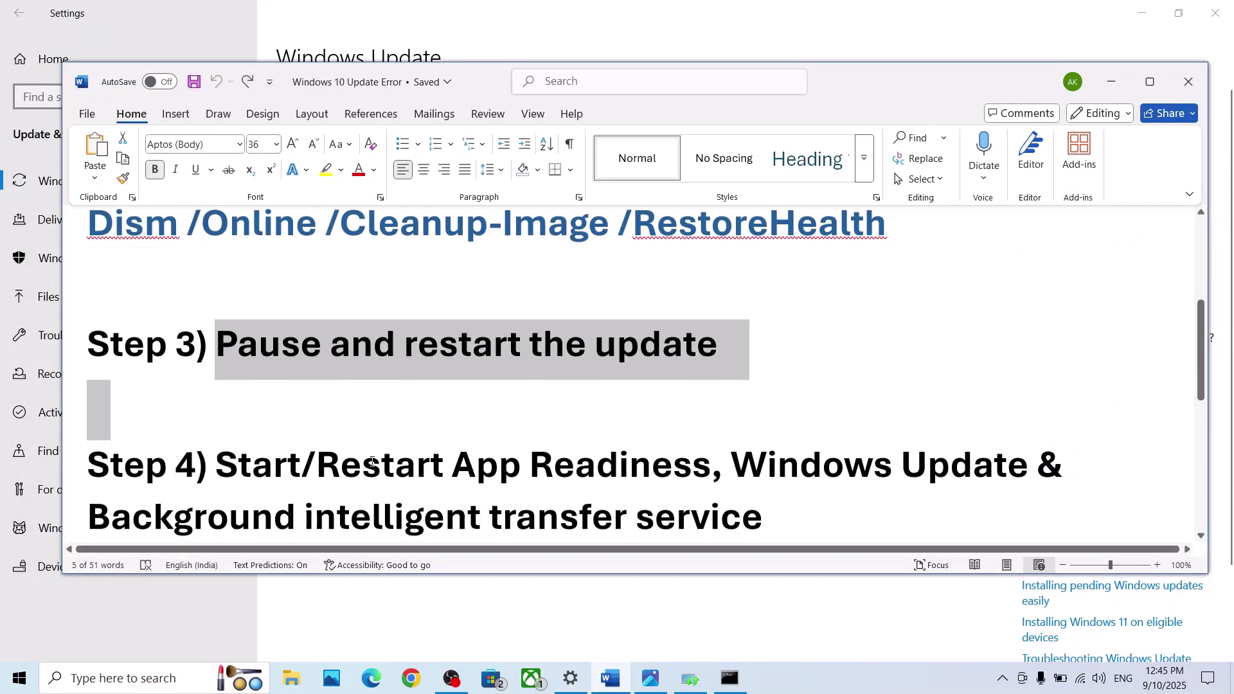
# - Open the Services console through a 'services' Windows search
pyautogui.click(150, 680)
pyautogui.write('services')
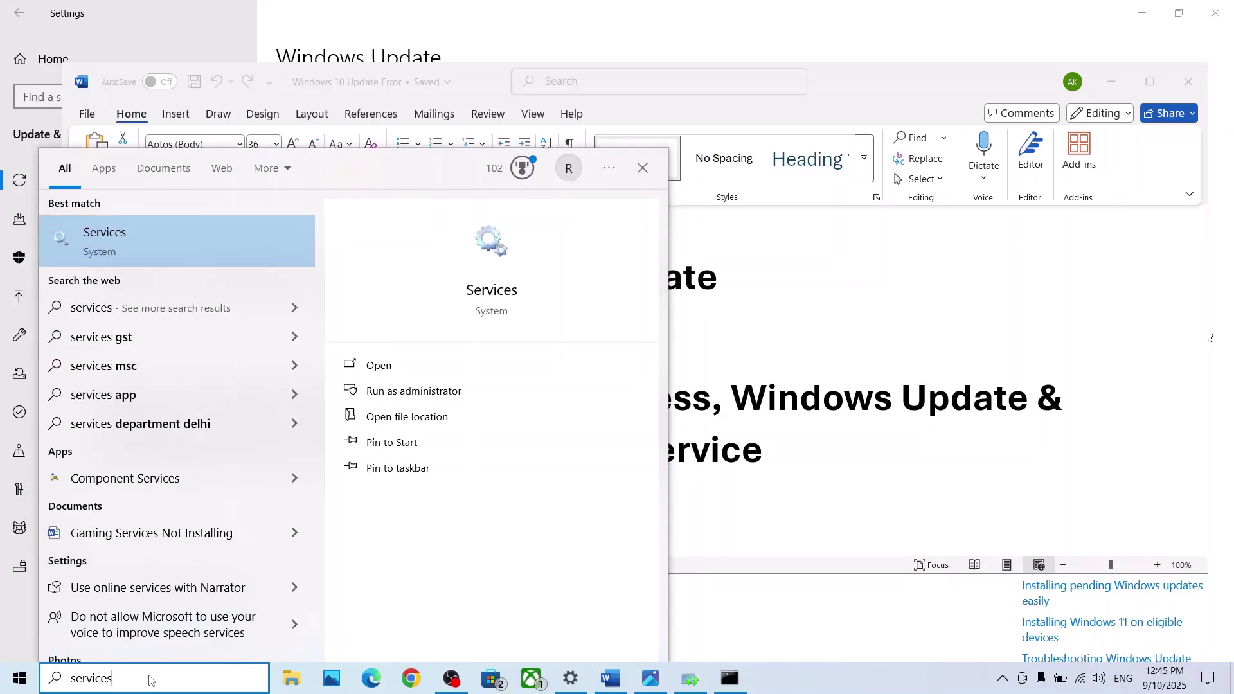
pyautogui.press('Return')
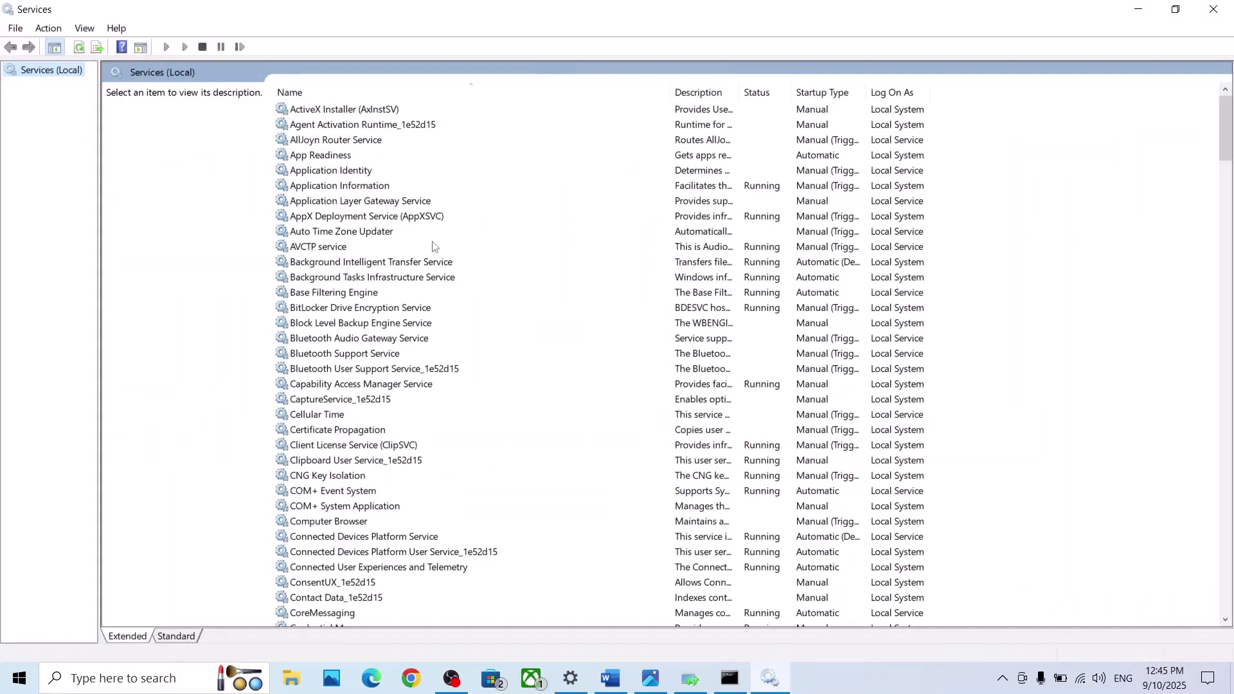
# - Set App Readiness startup type to Automatic, apply it, and start the service
pyautogui.click(340, 156)
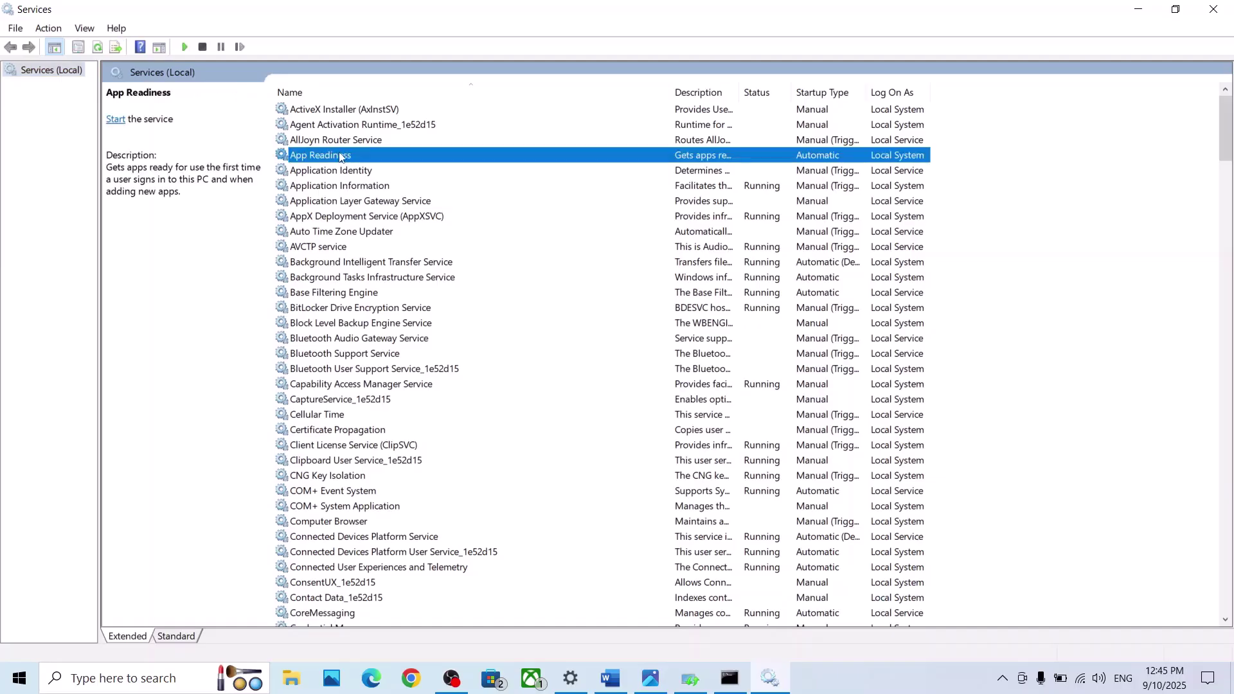
pyautogui.doubleClick(378, 159)
pyautogui.click(581, 322)
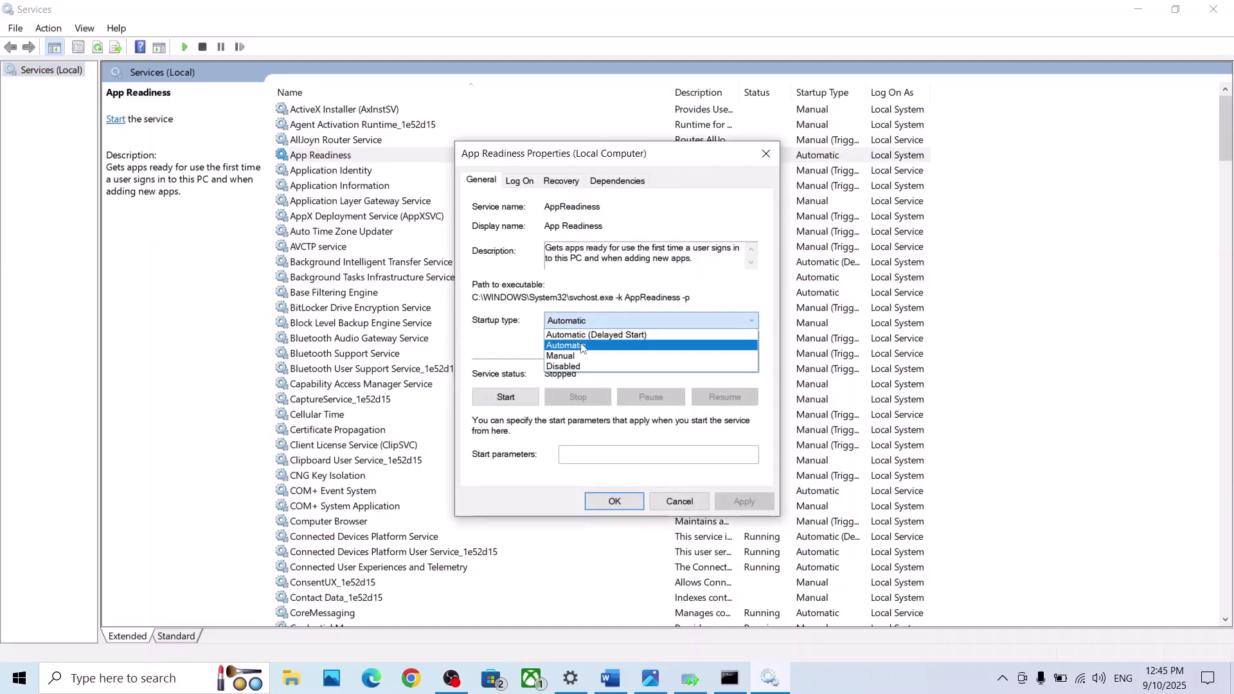
pyautogui.click(581, 347)
pyautogui.click(736, 500)
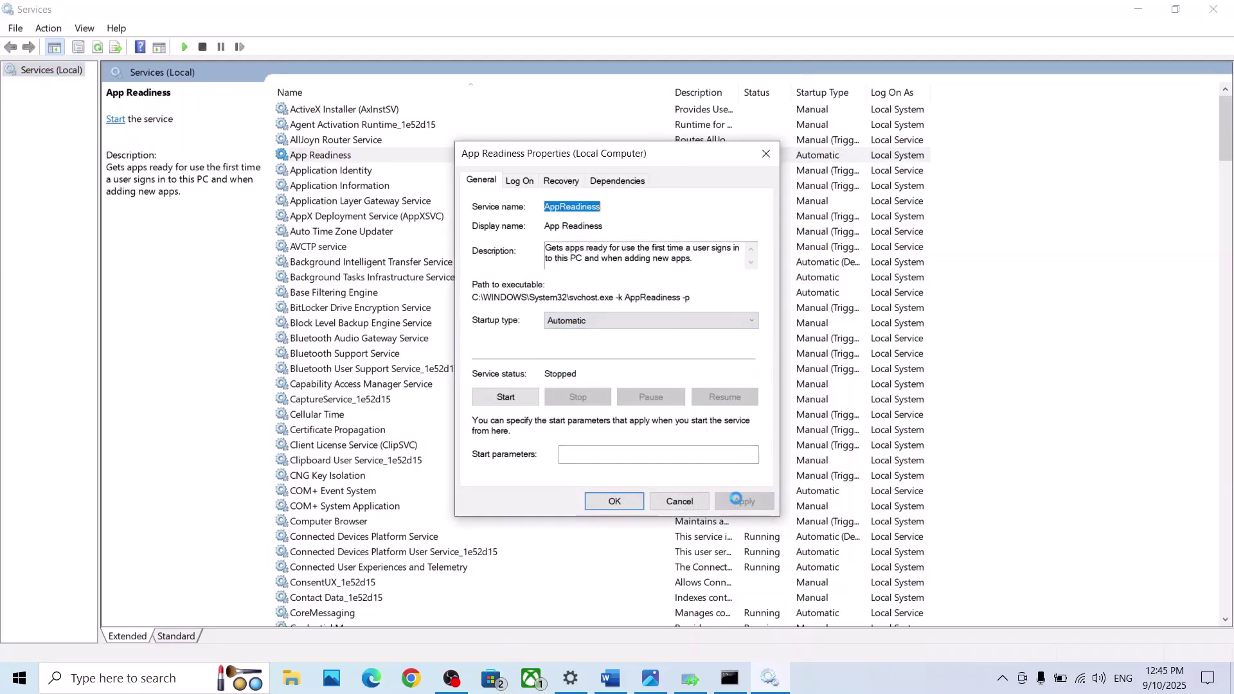
pyautogui.click(515, 397)
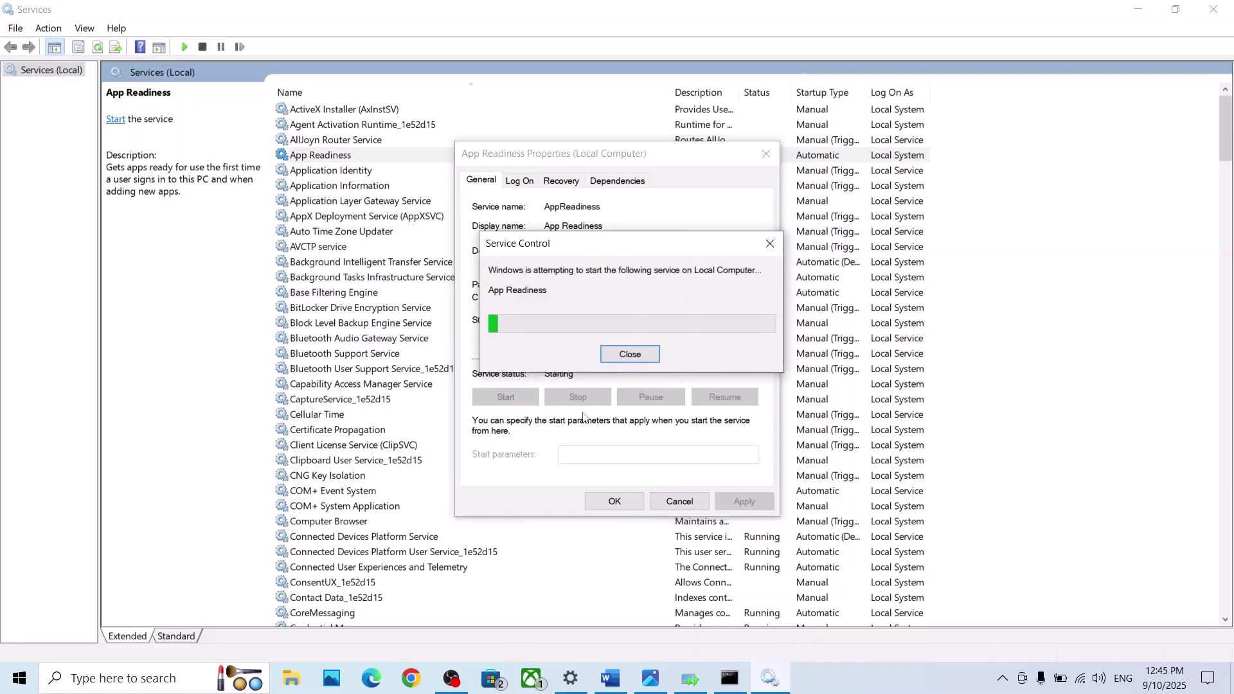
pyautogui.click(608, 504)
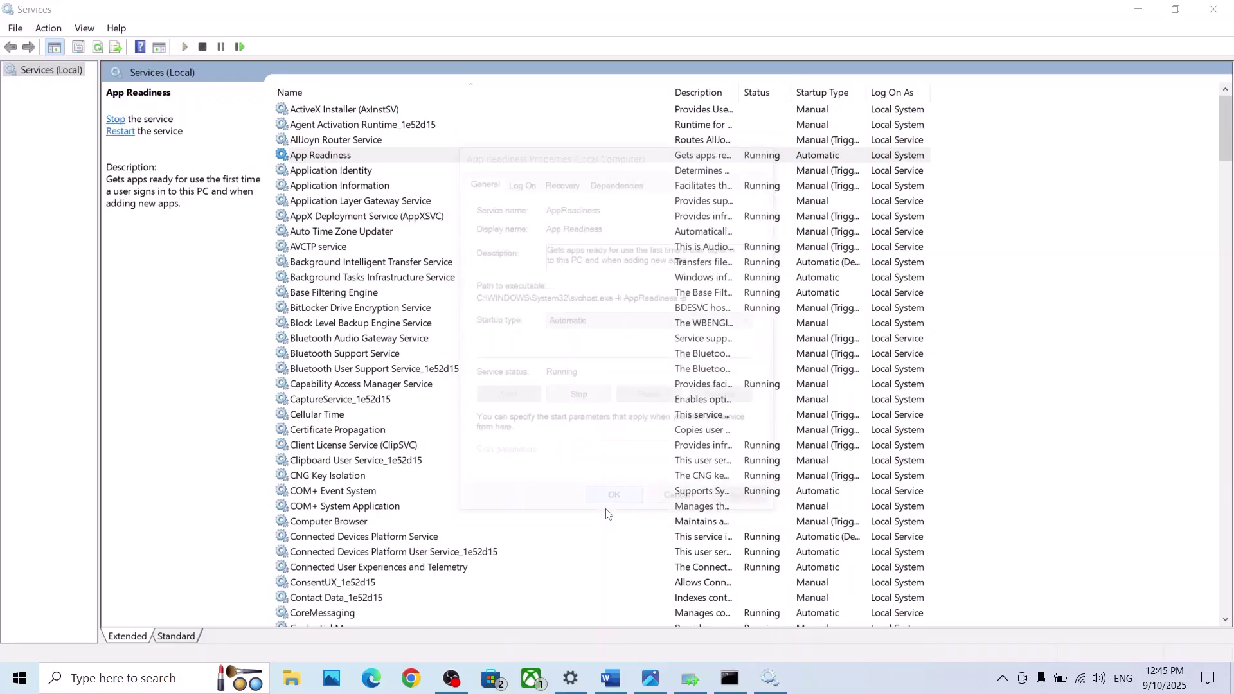
# - Restart the App Readiness service
pyautogui.rightClick(334, 160)
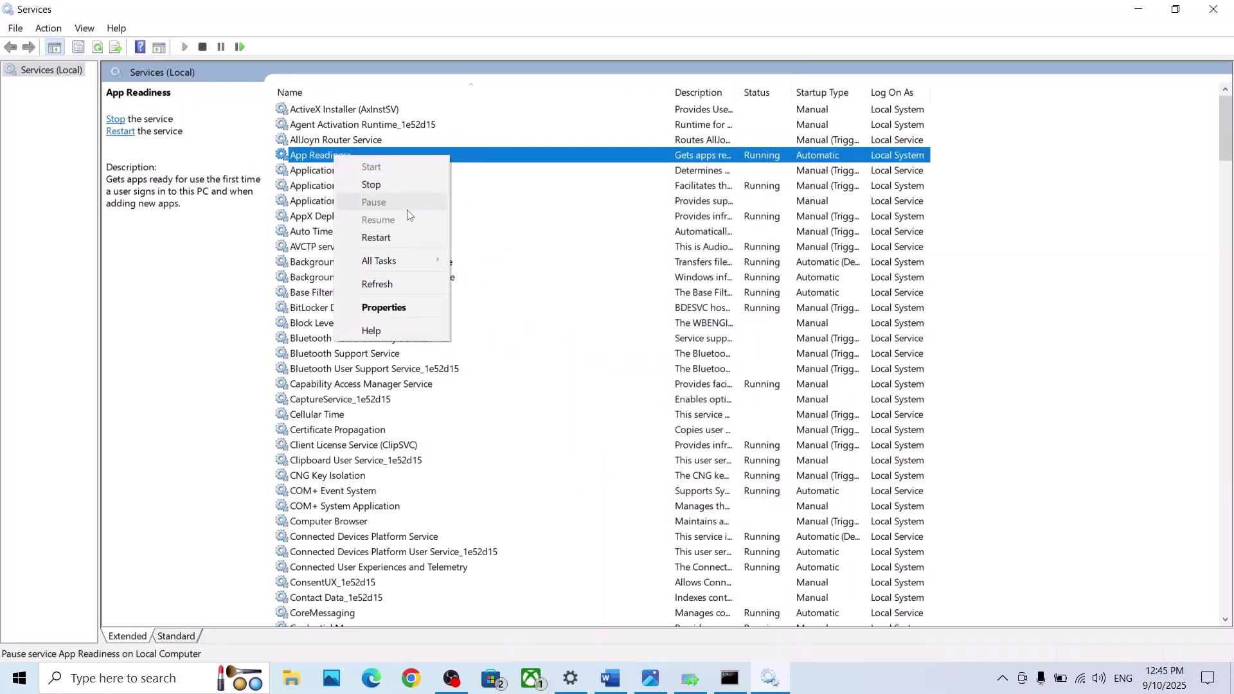
pyautogui.click(386, 243)
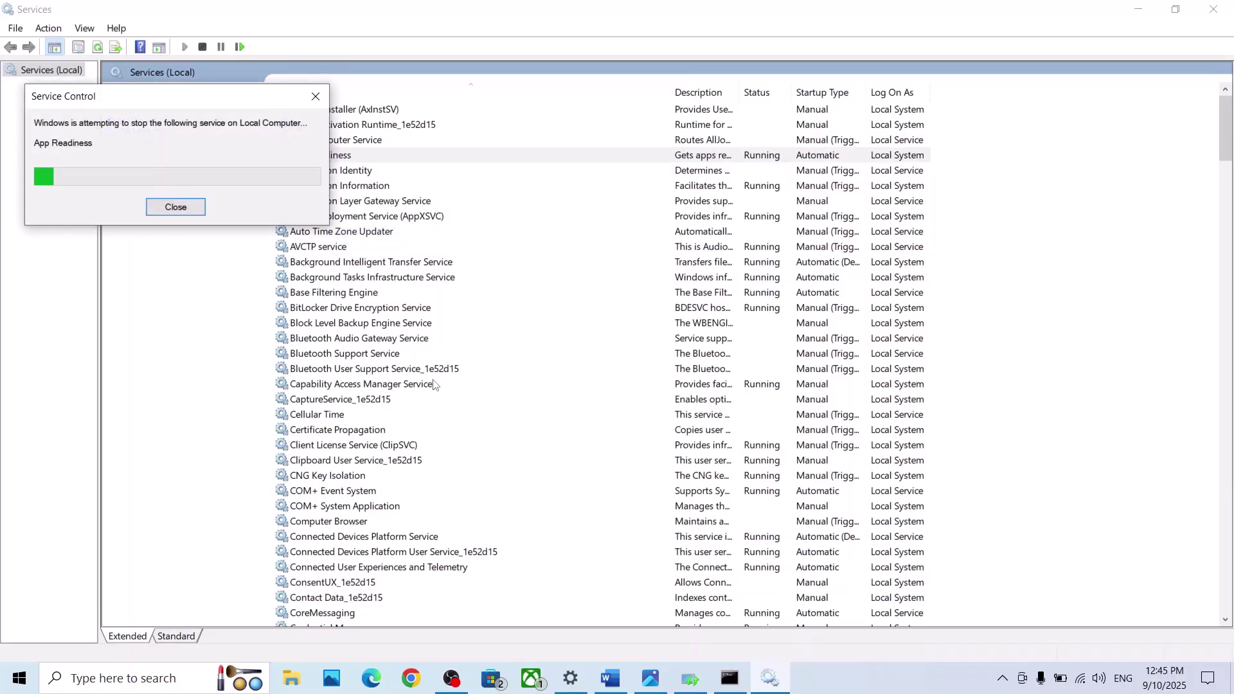
pyautogui.click(383, 429)
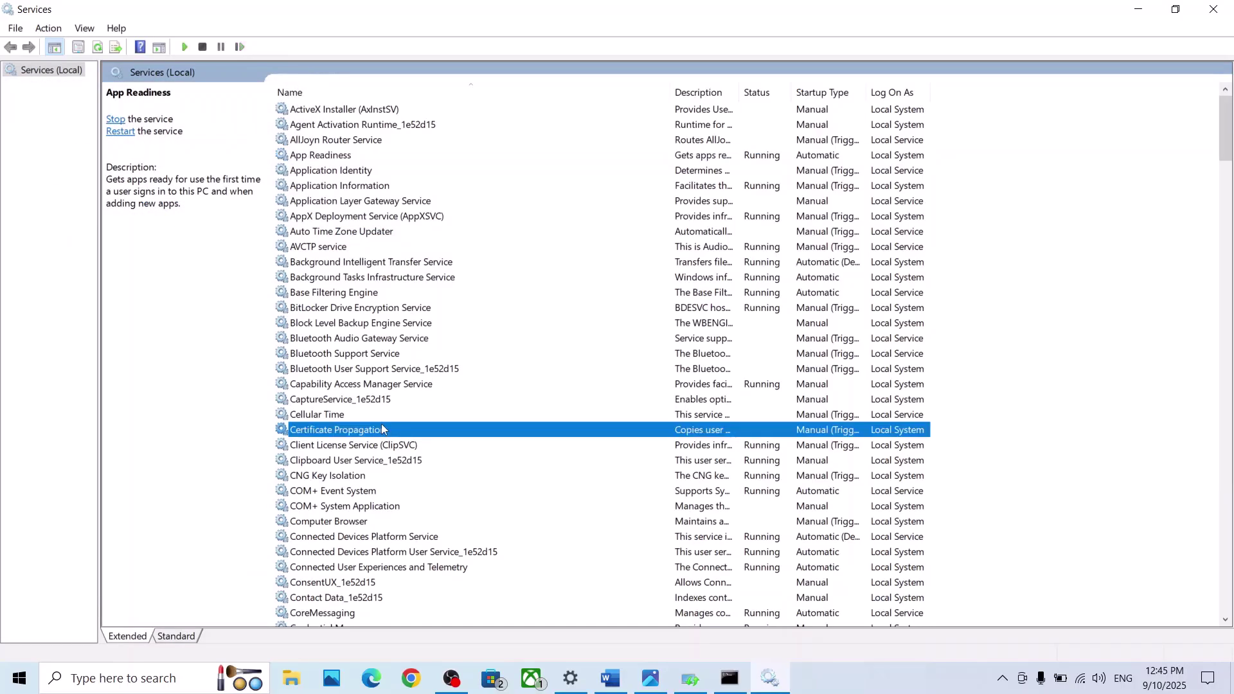
# - Set the Windows Update service's startup type to Automatic and apply it
pyautogui.press('w')
pyautogui.scroll(-6, 382, 430)
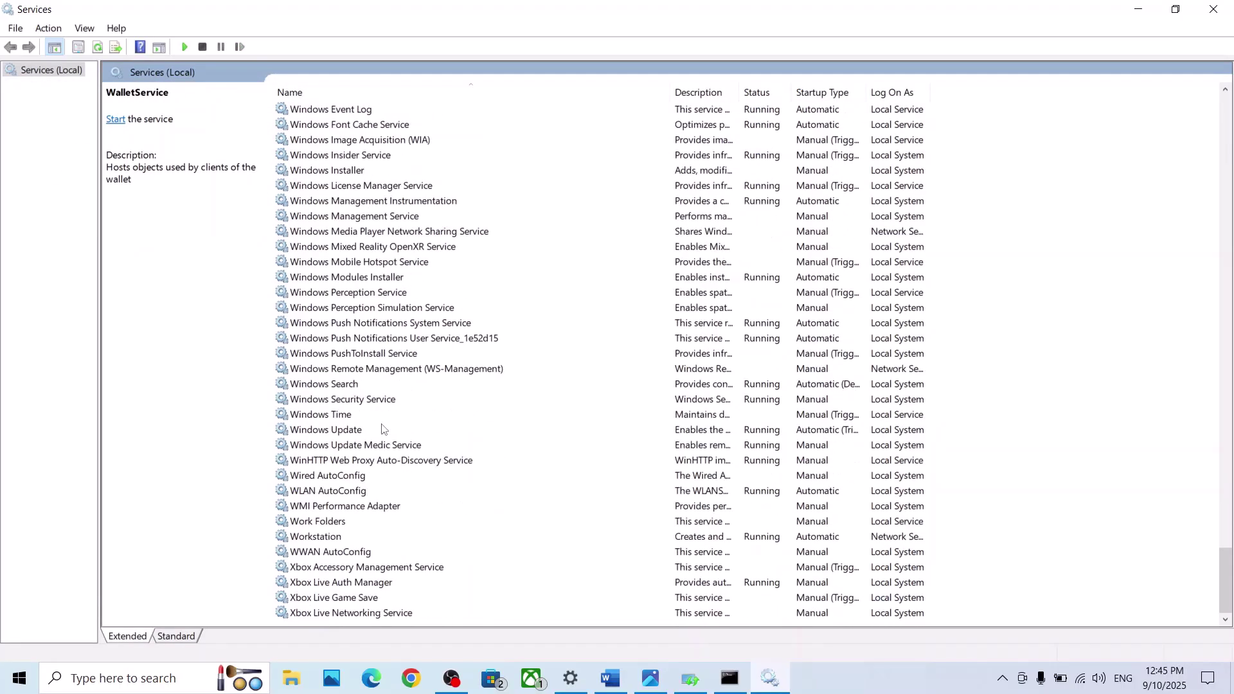
pyautogui.click(423, 432)
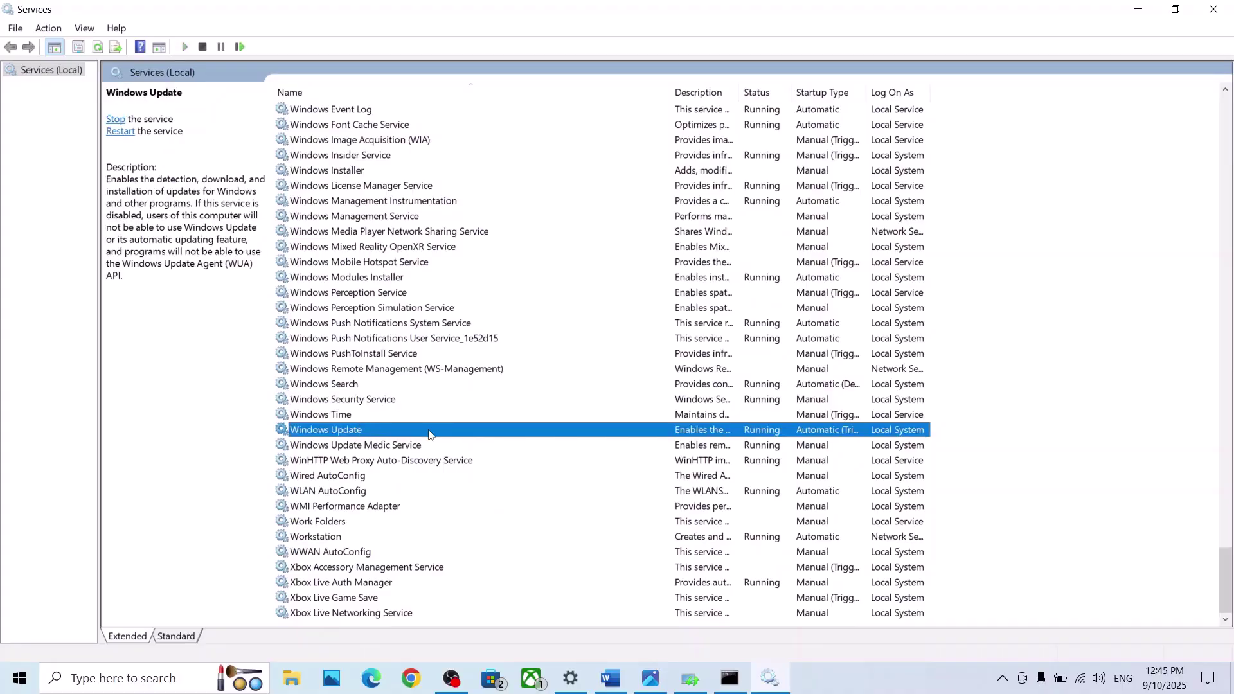
pyautogui.doubleClick(428, 435)
pyautogui.click(599, 323)
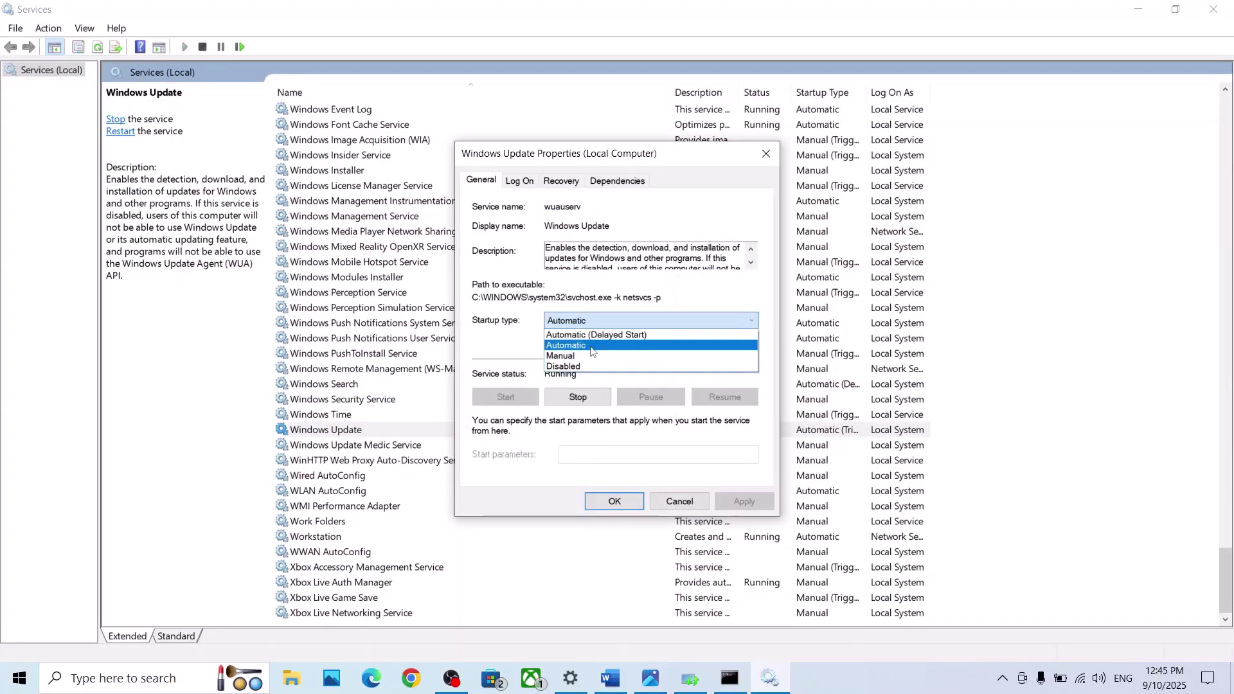
pyautogui.click(592, 351)
pyautogui.click(734, 502)
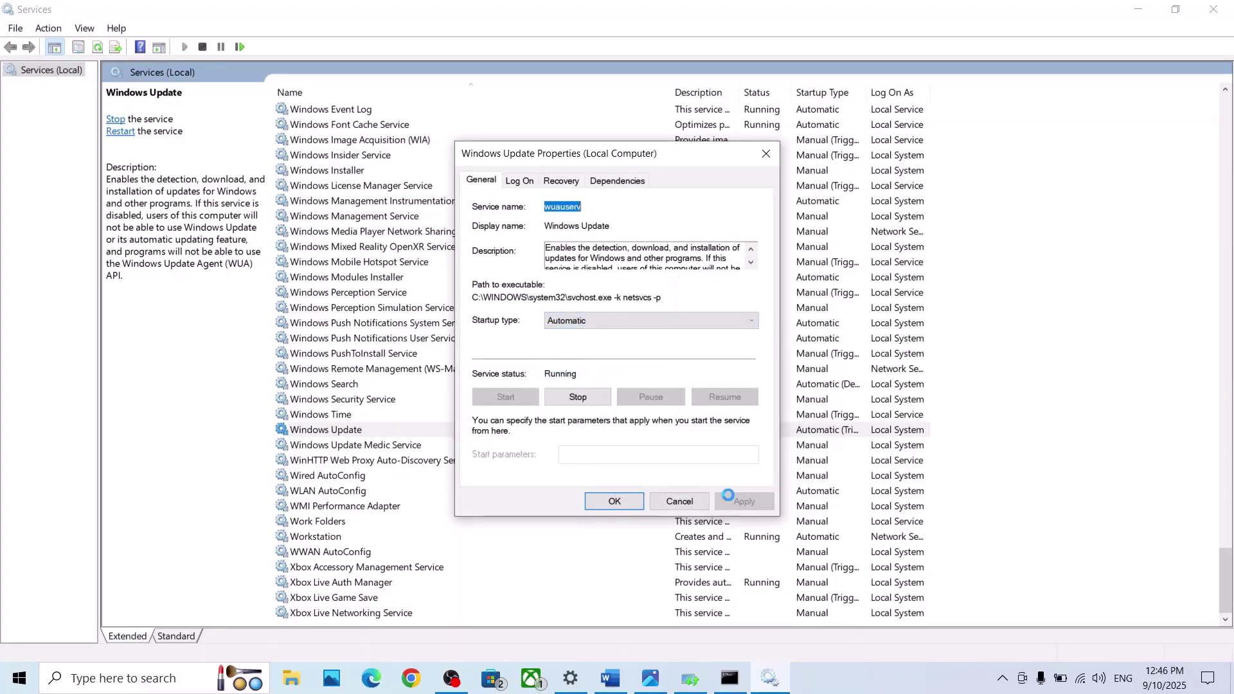
pyautogui.click(613, 501)
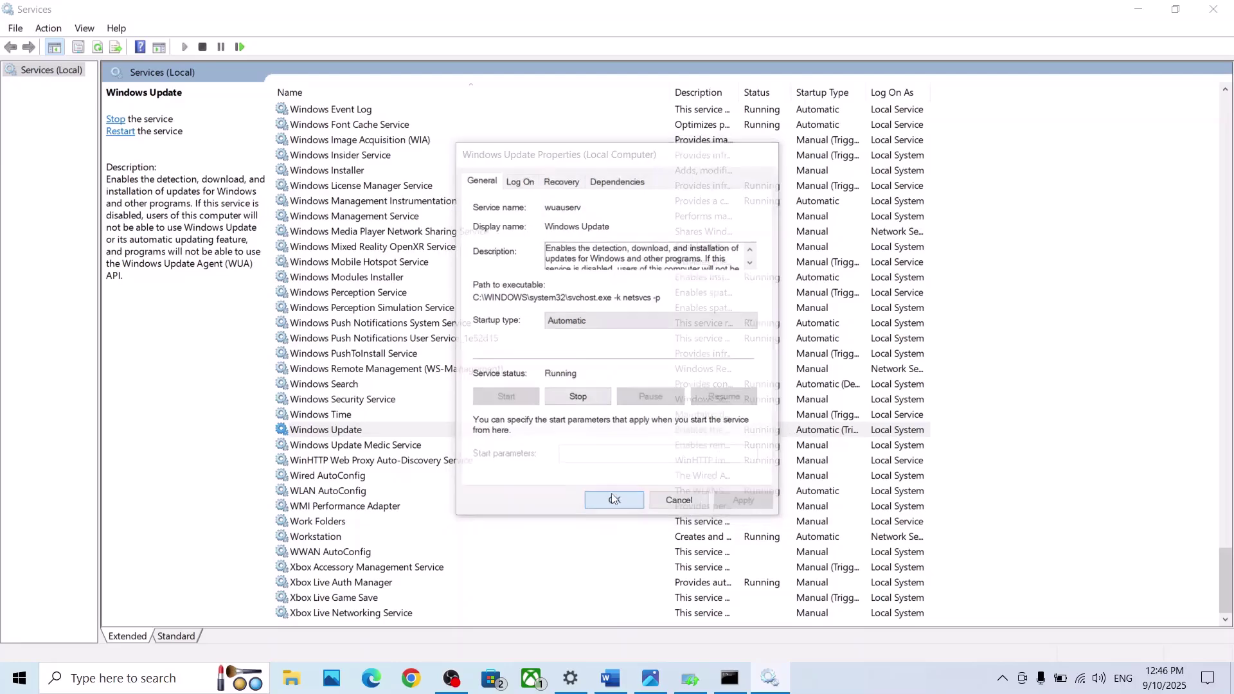
# - Restart the Windows Update service
pyautogui.click(345, 430)
pyautogui.rightClick(345, 429)
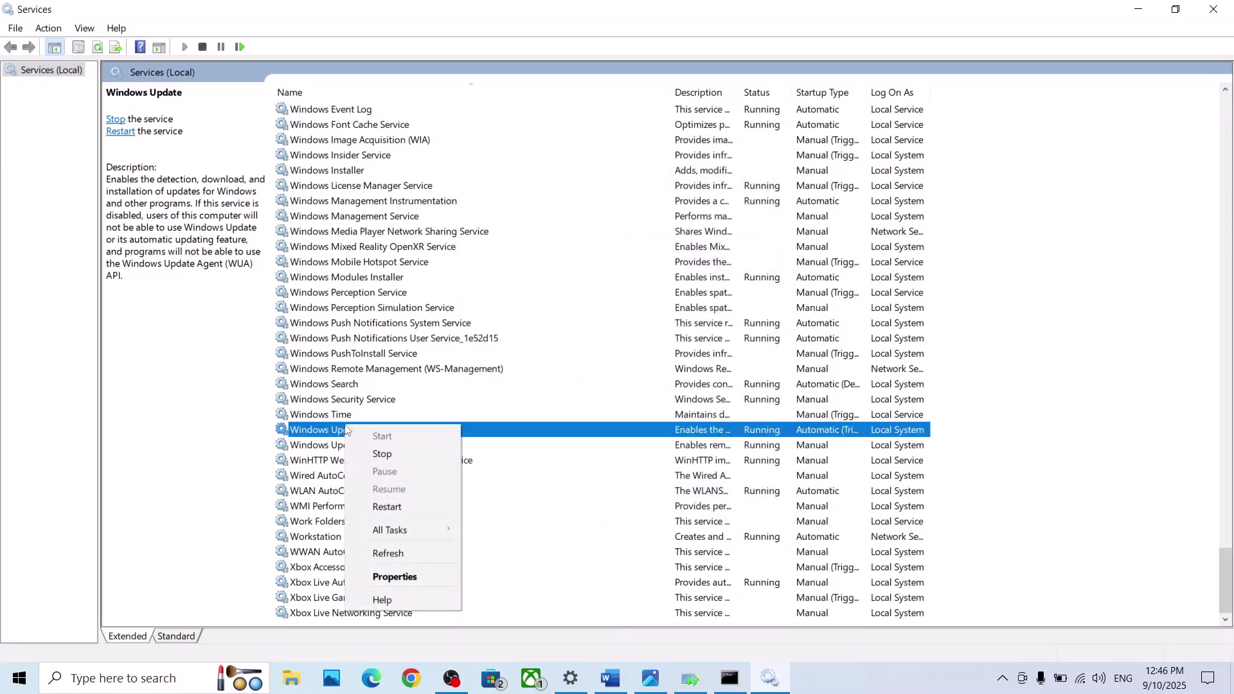
pyautogui.click(391, 507)
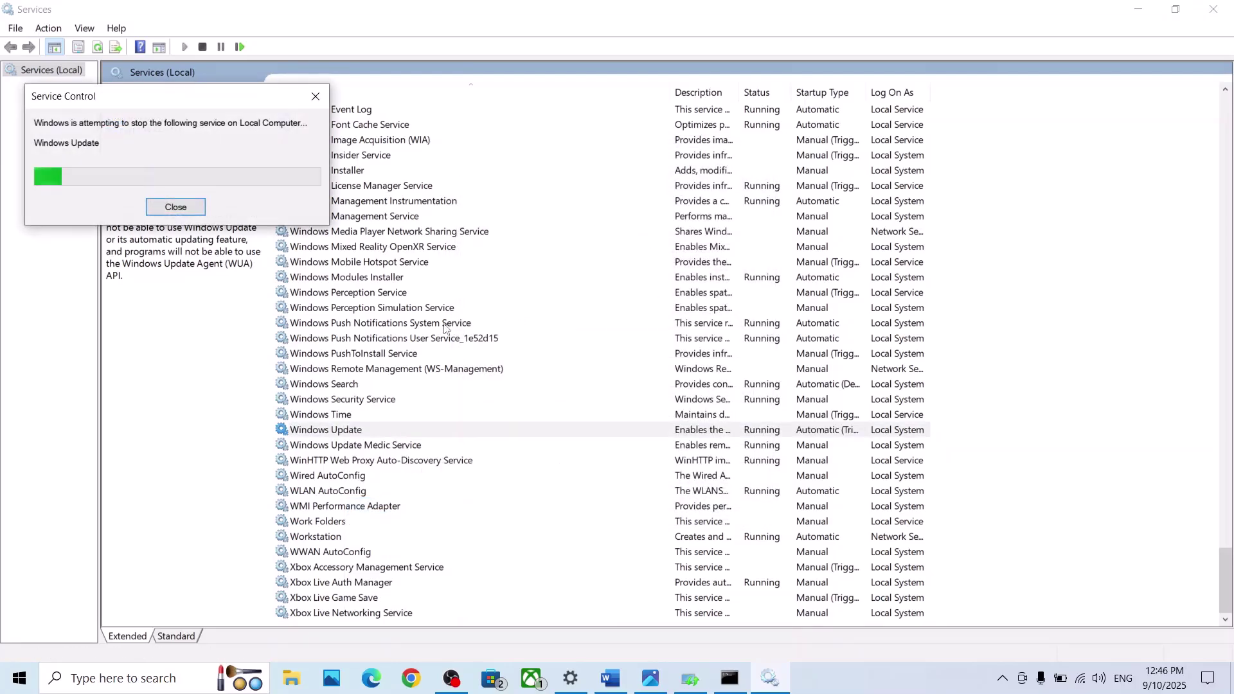
# - Set Background Intelligent Transfer Service startup type to Automatic and apply it
pyautogui.click(417, 352)
pyautogui.press('b')
pyautogui.scroll(3, 417, 353)
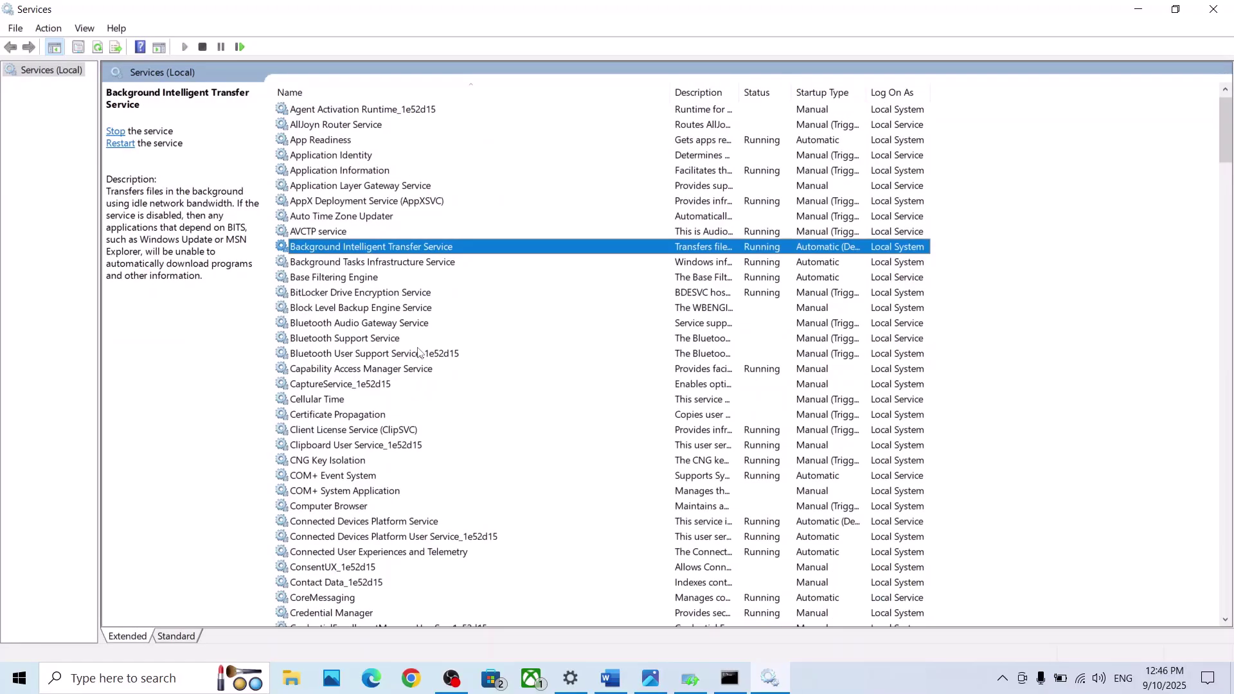
pyautogui.doubleClick(440, 249)
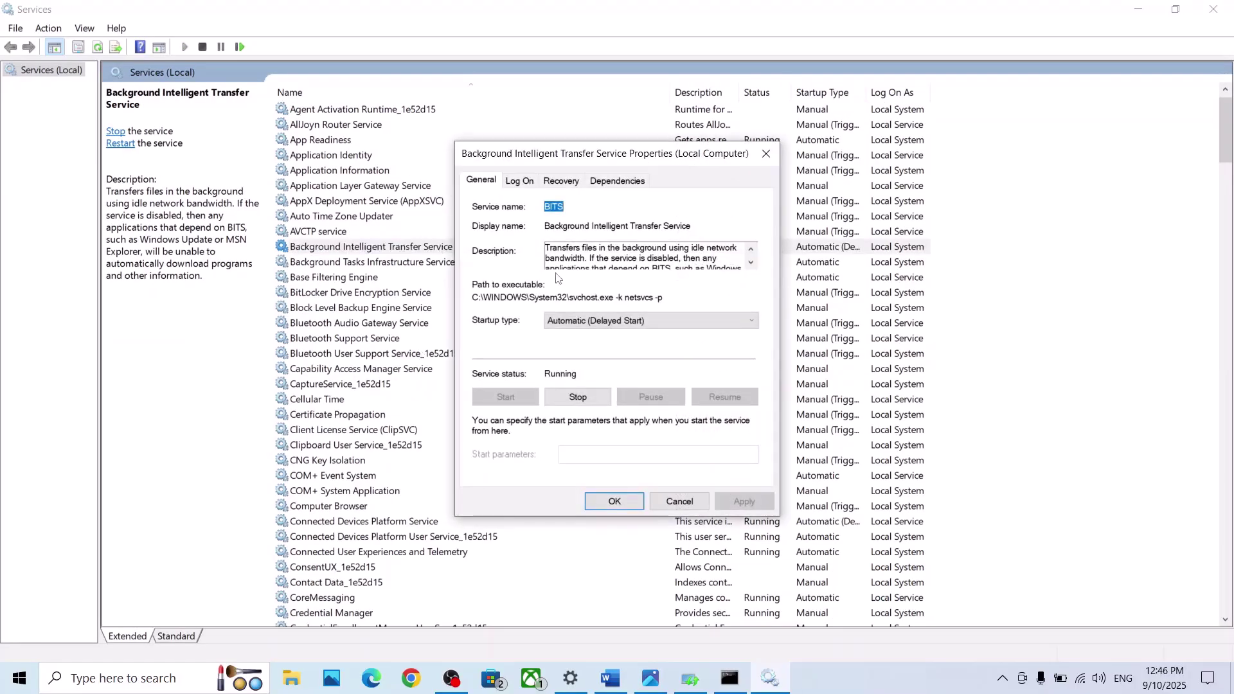
pyautogui.click(572, 326)
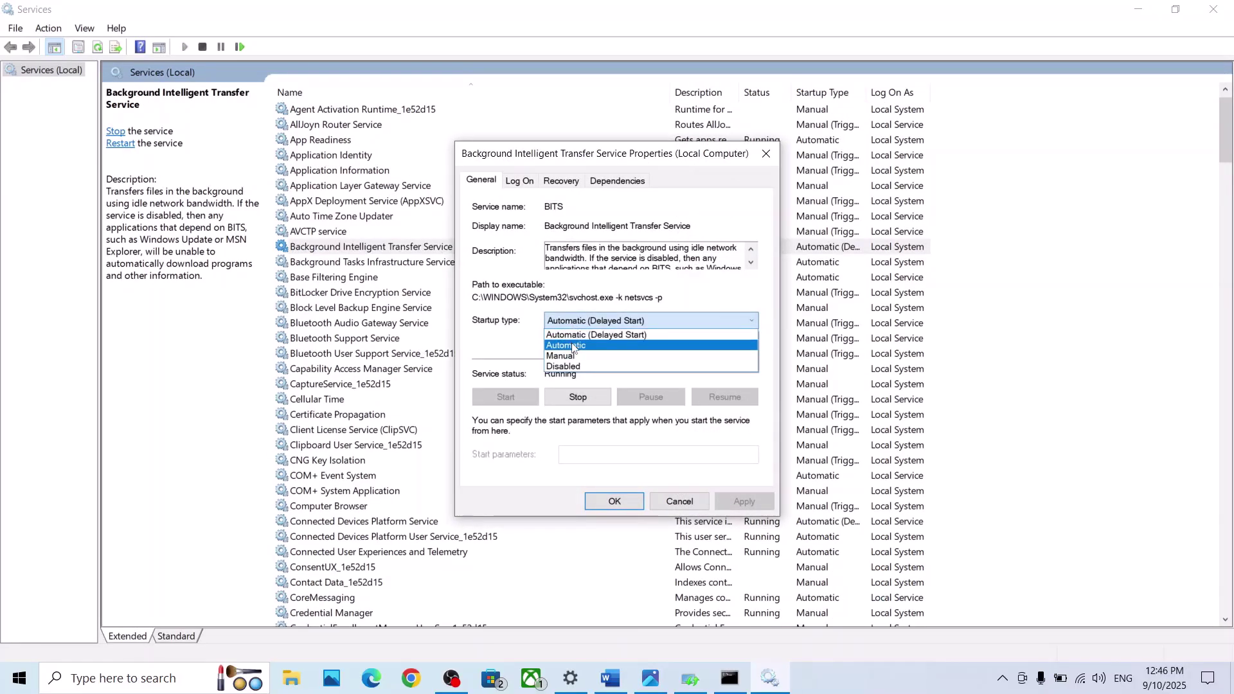
pyautogui.click(573, 346)
pyautogui.click(741, 507)
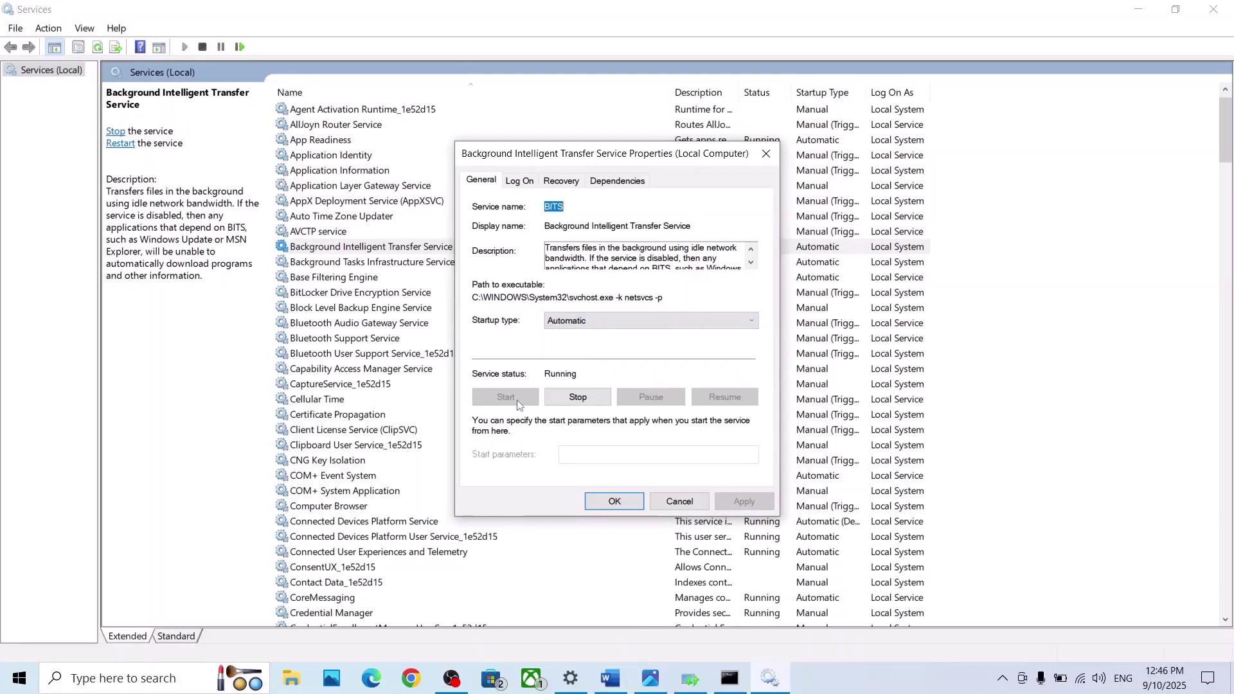
pyautogui.click(611, 500)
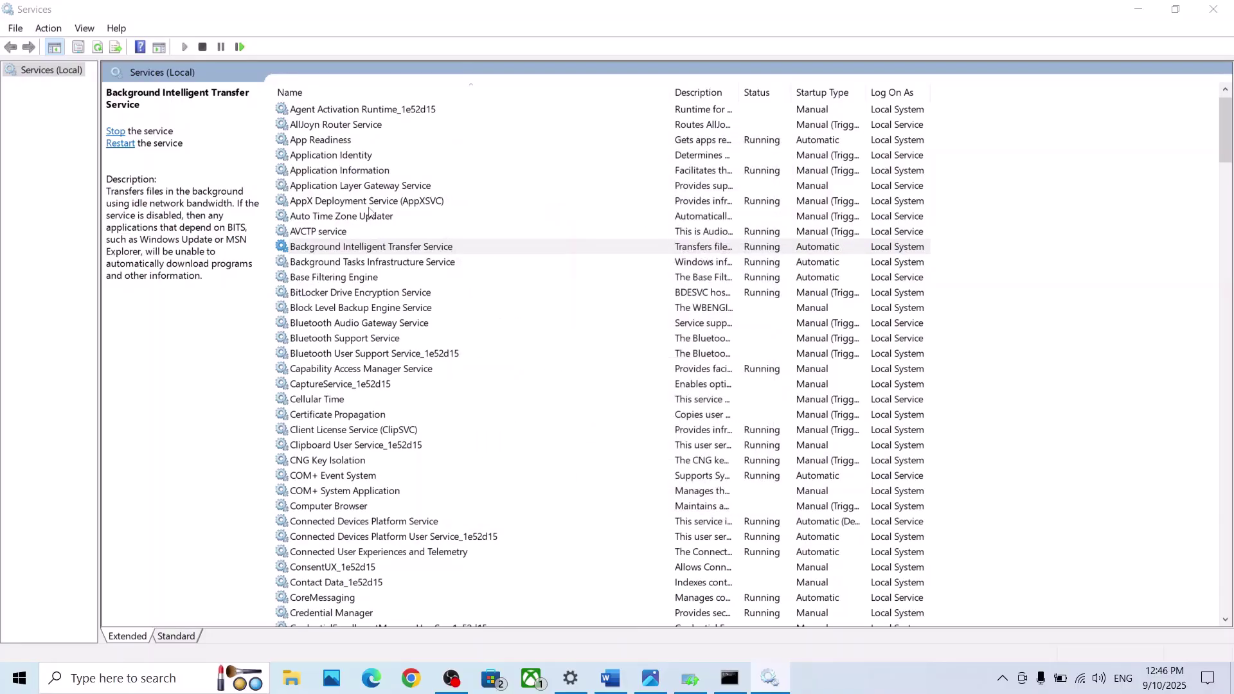
# - Restart the BITS service, then scroll the Word notes to Step 5
pyautogui.rightClick(376, 250)
pyautogui.click(416, 327)
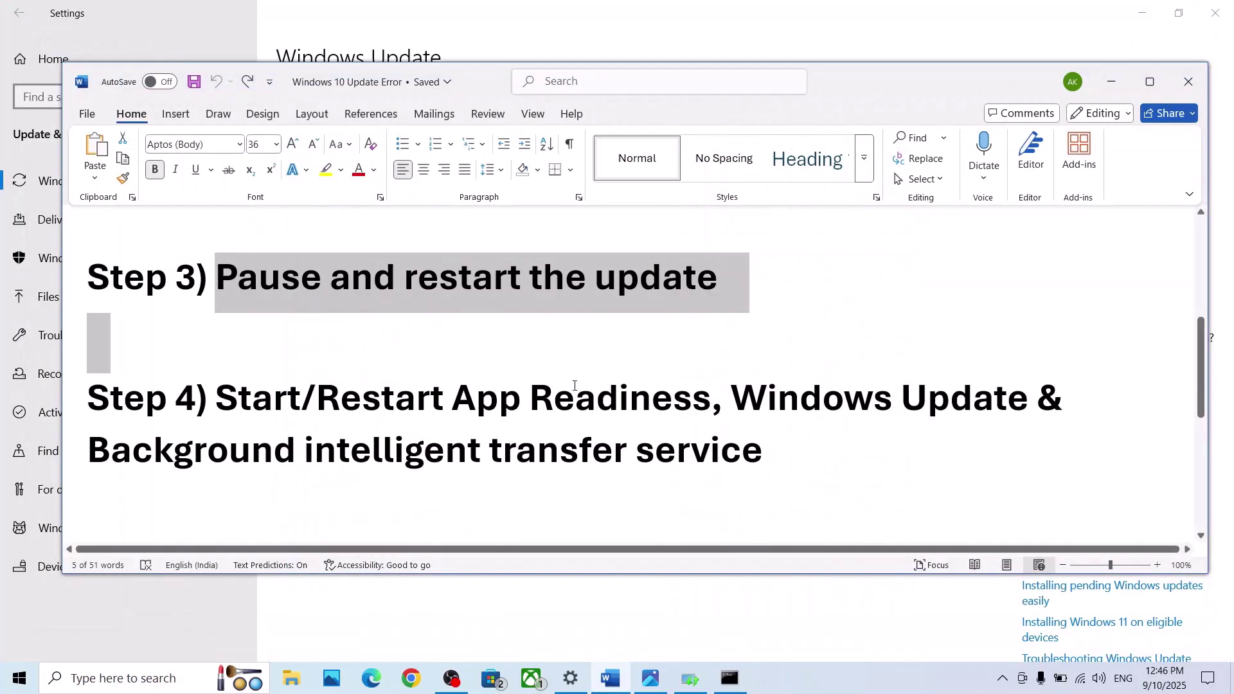
pyautogui.scroll(-5, 574, 386)
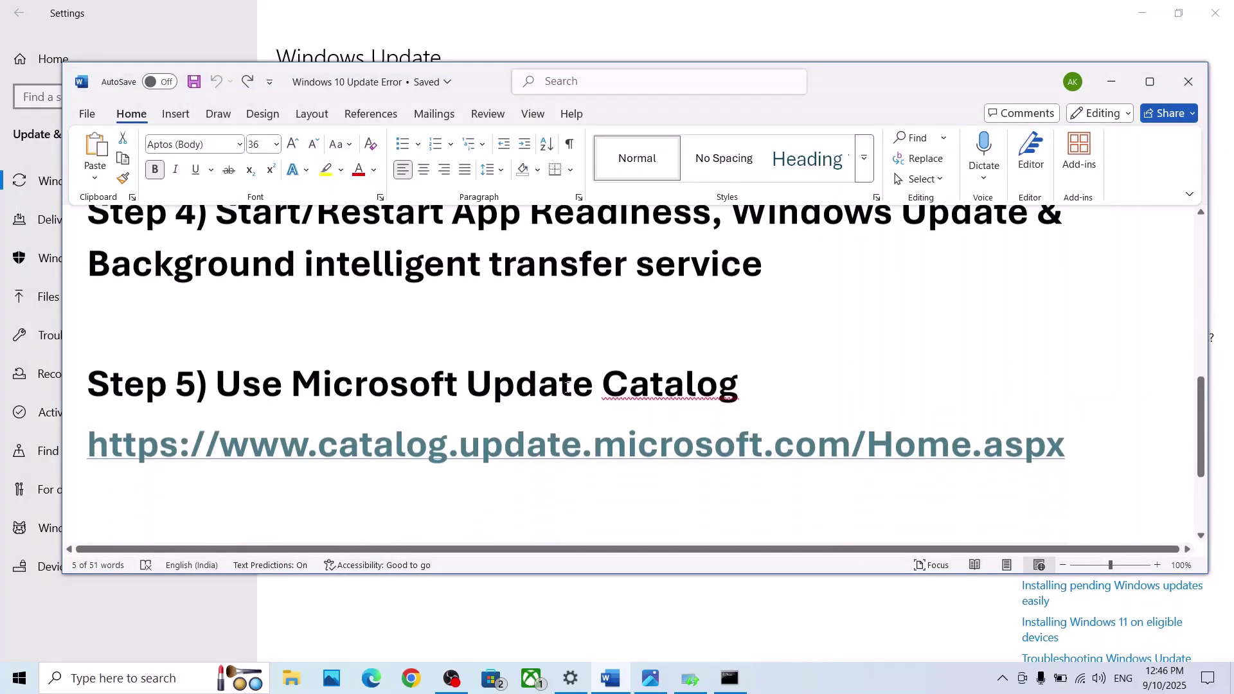
# - Copy the Microsoft Update Catalog URL from Step 5 of the notes and launch Chrome
pyautogui.tripleClick(524, 437)
pyautogui.hotkey('ctrl', 'c')
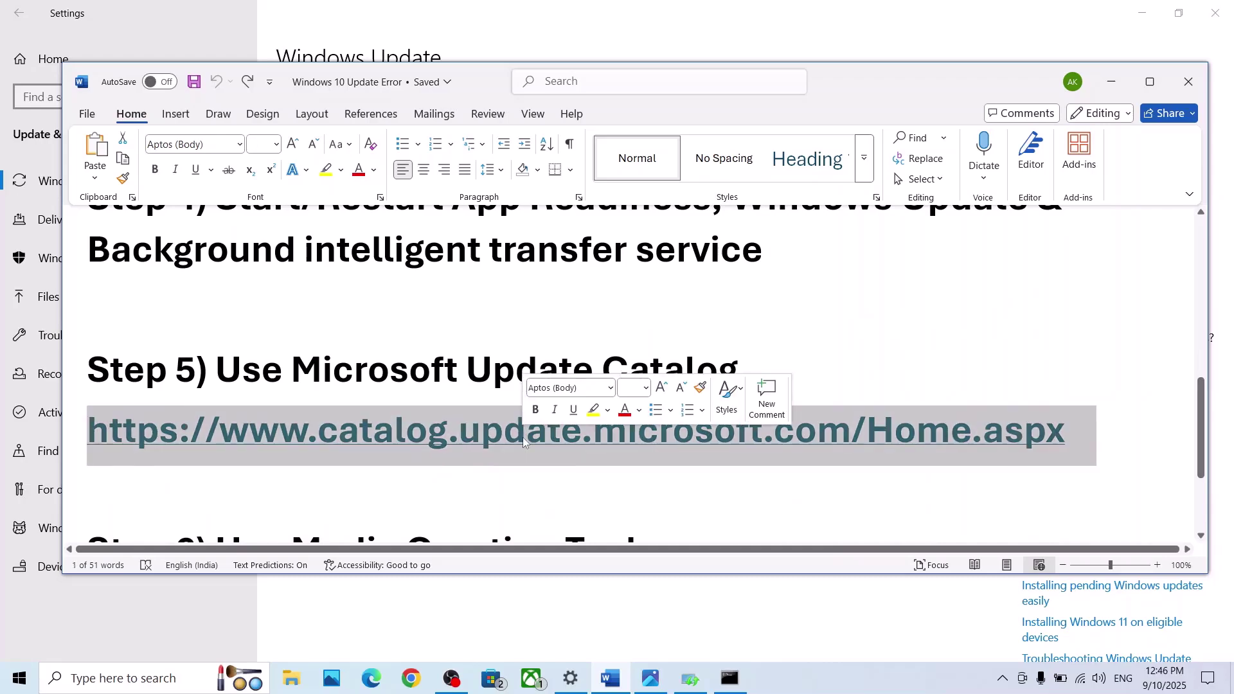
pyautogui.rightClick(524, 441)
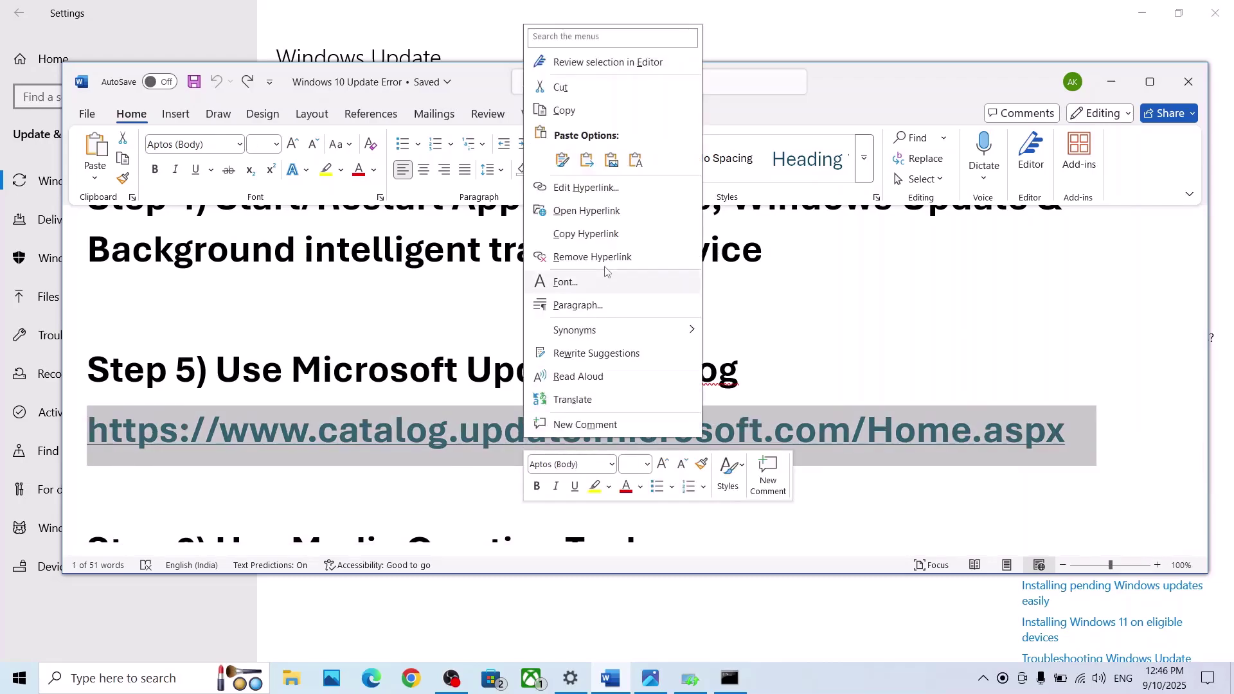
pyautogui.click(584, 123)
pyautogui.click(411, 679)
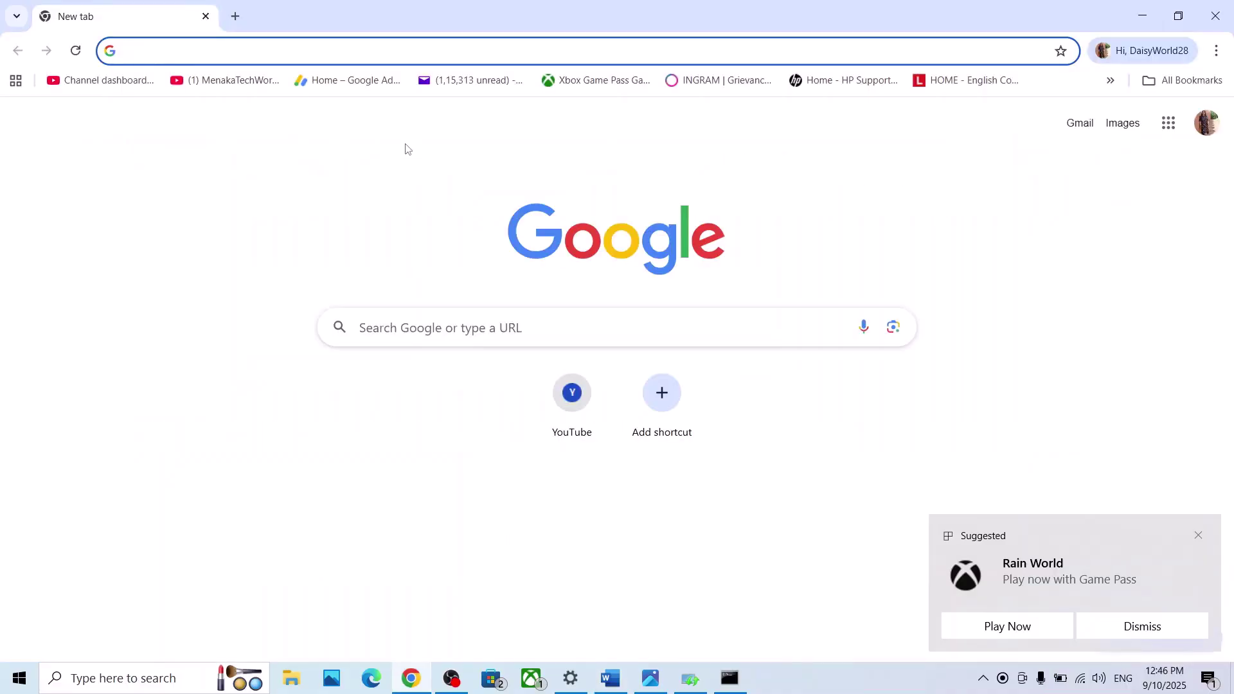
# - Load the pasted Microsoft Update Catalog address in a new Chrome tab, then return to Windows Update settings
pyautogui.click(235, 17)
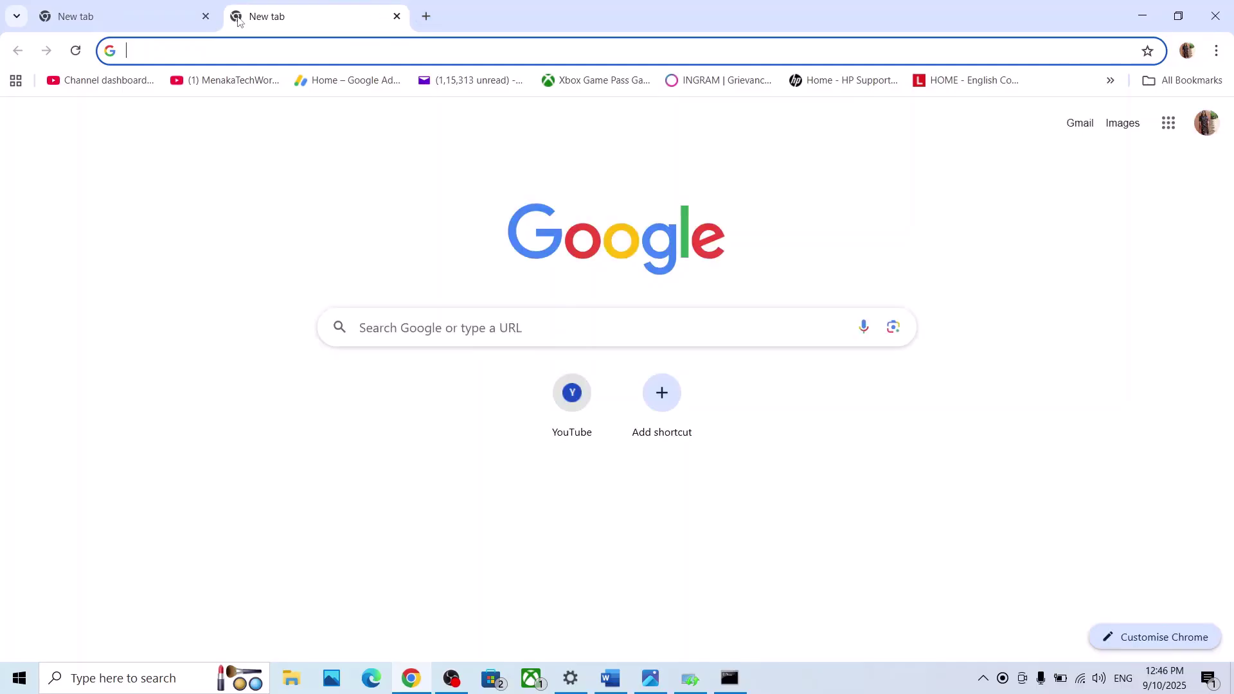
pyautogui.hotkey('ctrl', 'v')
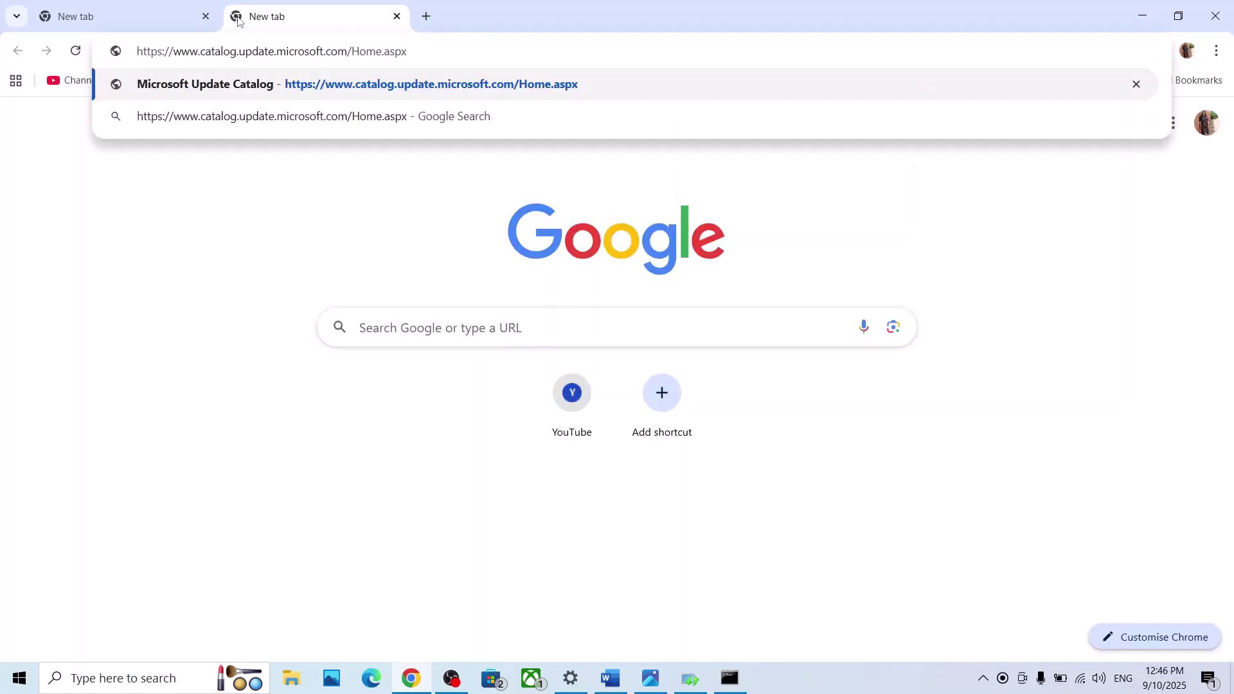
pyautogui.press('Return')
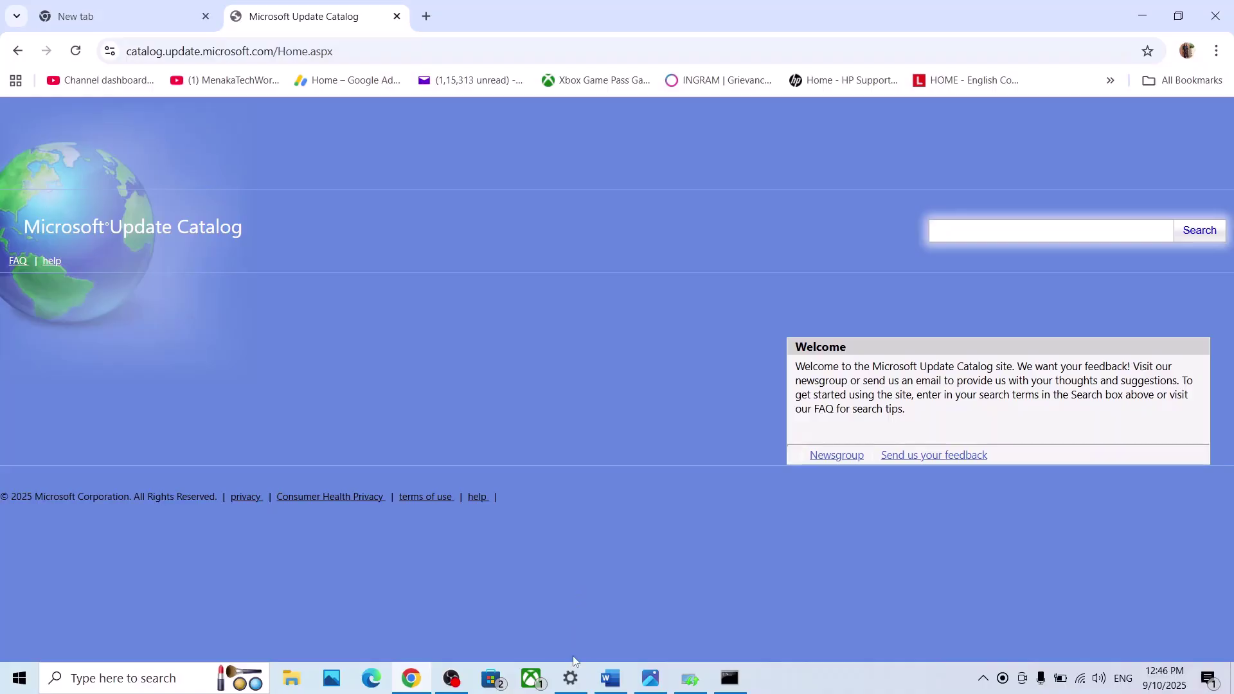
pyautogui.click(571, 678)
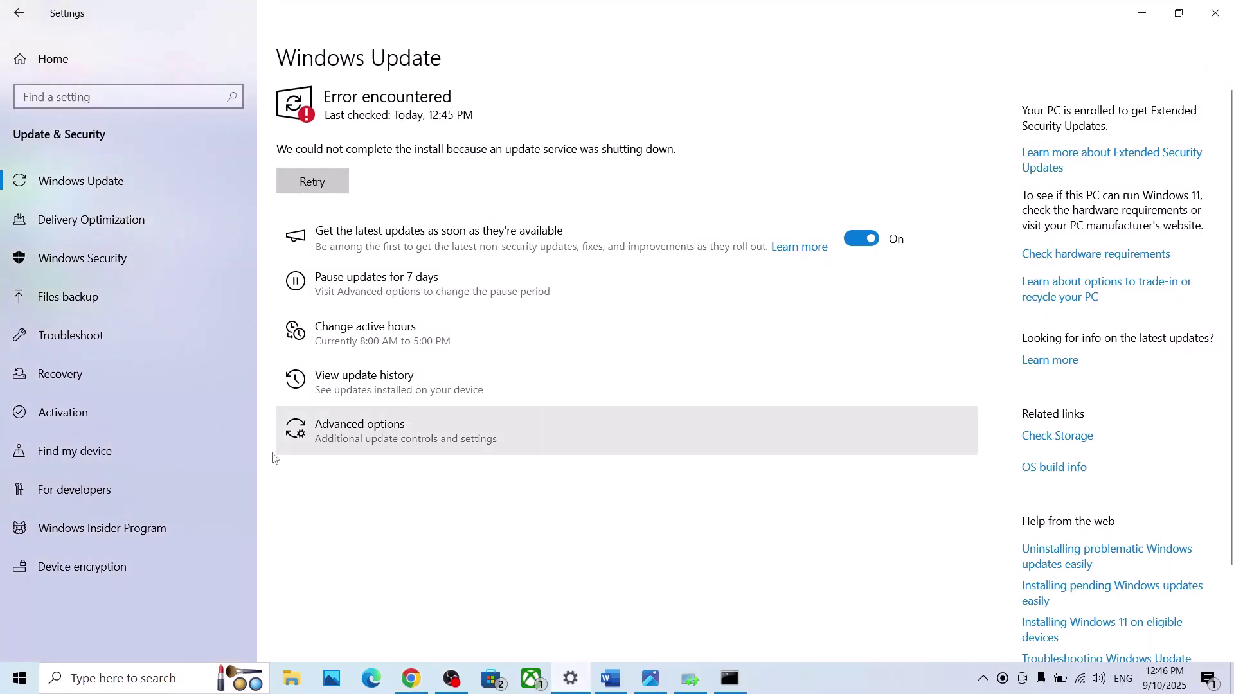
# - Retry the failed updates and check the update history in Windows Update
pyautogui.click(339, 184)
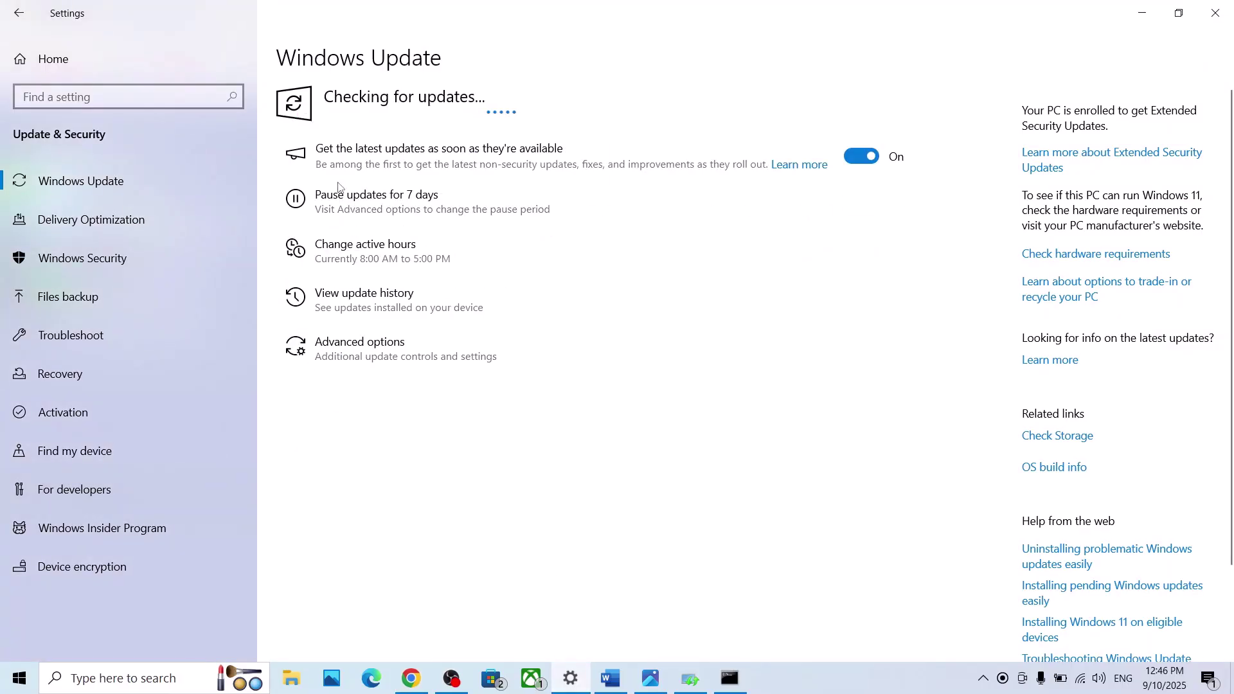
pyautogui.click(405, 296)
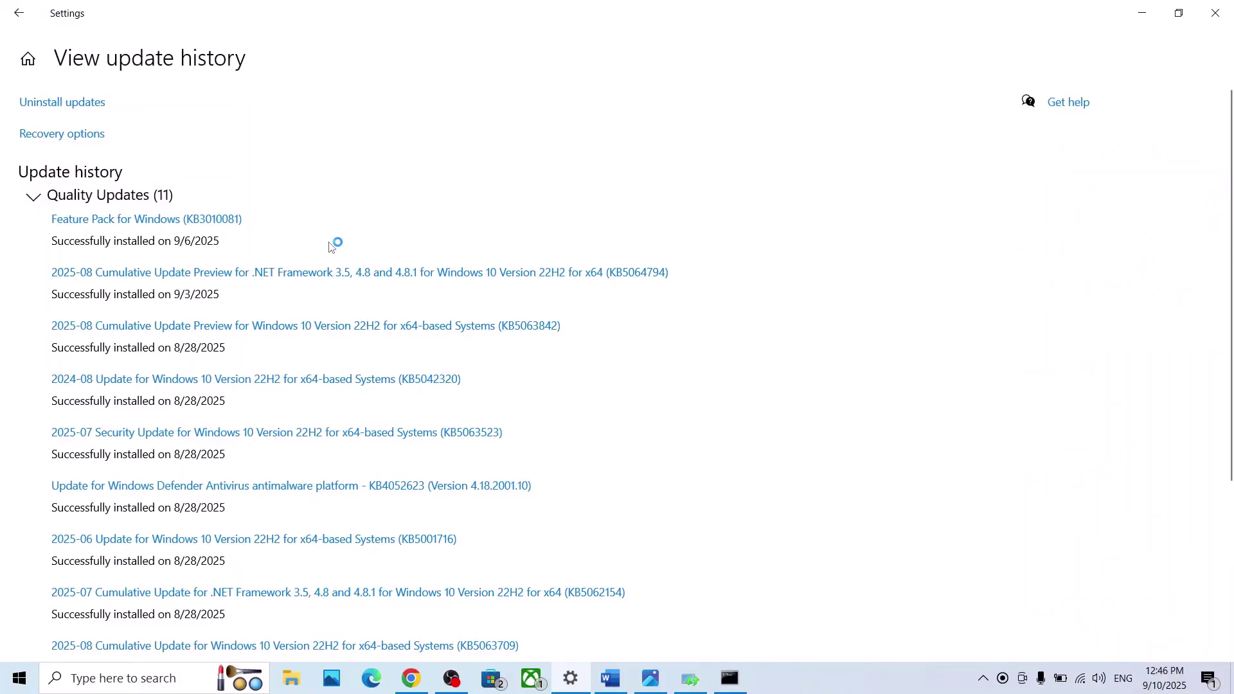
pyautogui.click(19, 13)
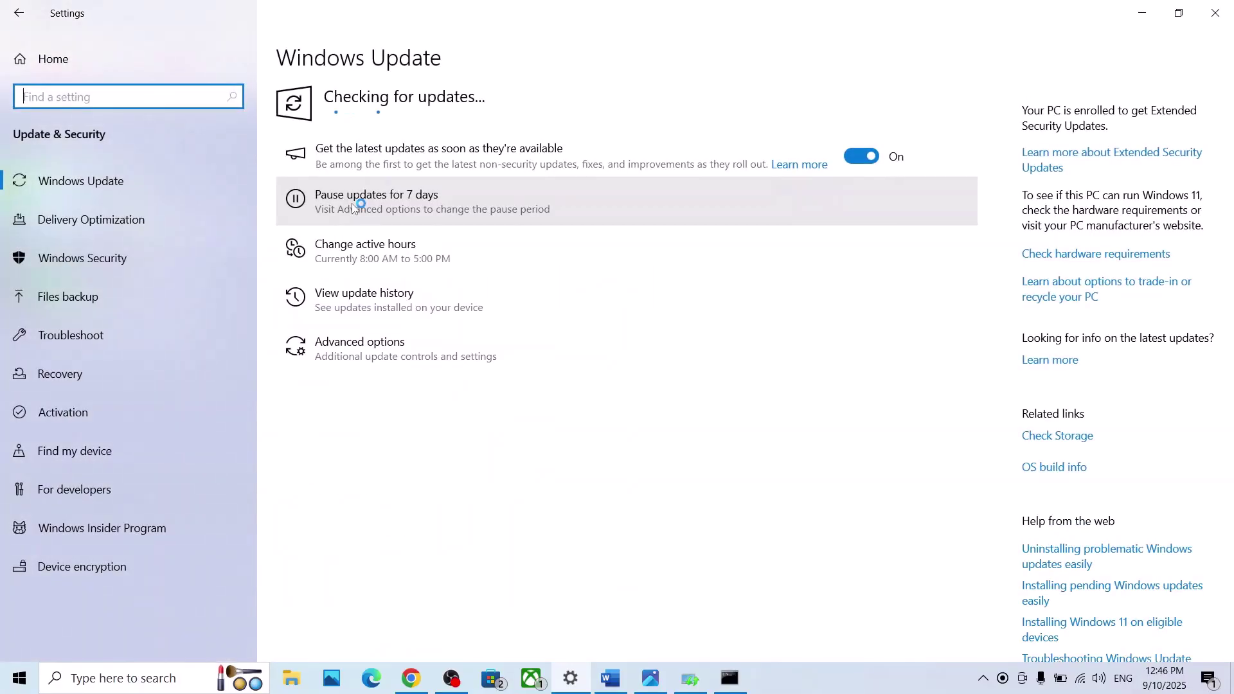
# - Copy KB5065429 from Settings and search the Microsoft Update Catalog for it
pyautogui.click(876, 691)
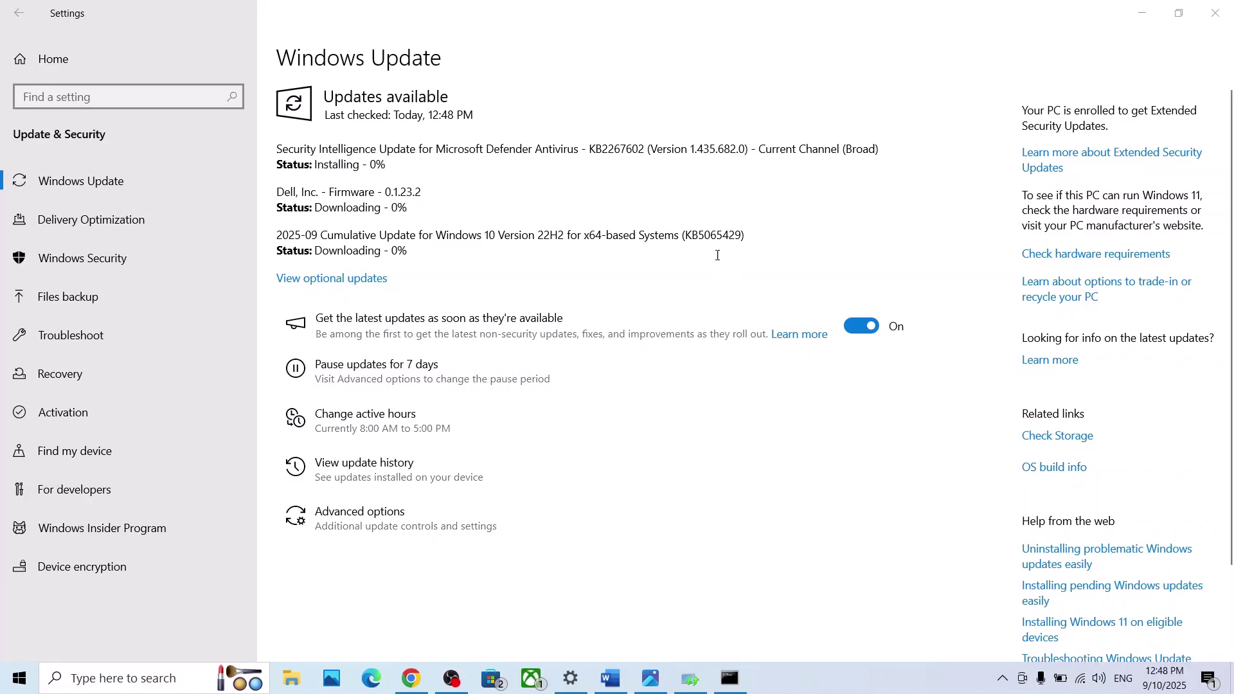
pyautogui.doubleClick(711, 240)
pyautogui.hotkey('ctrl', 'c')
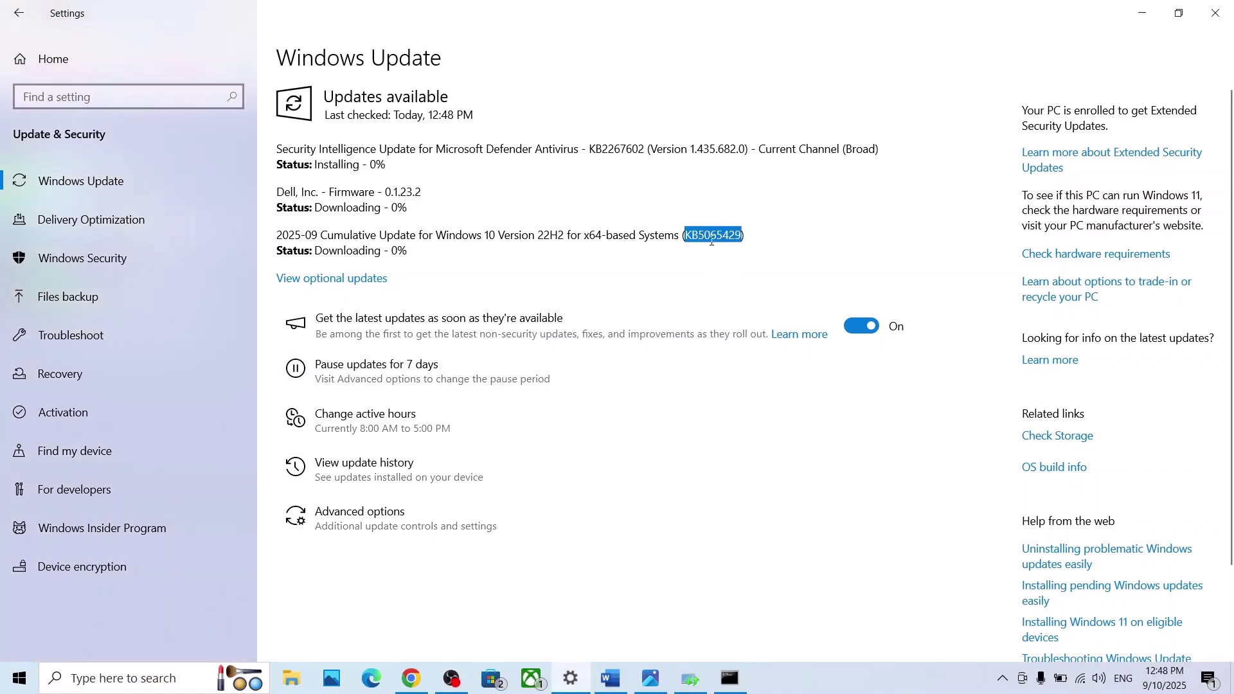
pyautogui.click(713, 240)
pyautogui.click(412, 678)
pyautogui.hotkey('ctrl', 'v')
pyautogui.click(1197, 232)
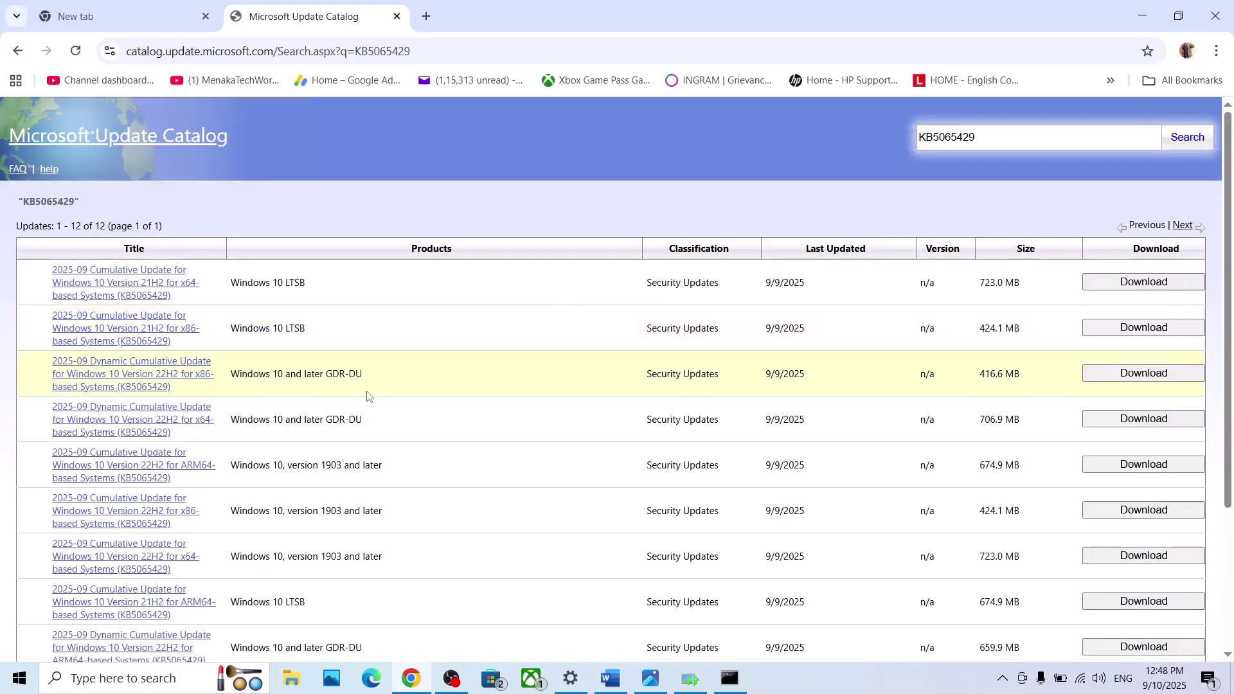
# - Run winver to confirm Windows 10 Version 22H2 build 19045.6282, then return to Settings
pyautogui.scroll(-3, 368, 393)
pyautogui.click(124, 685)
pyautogui.write('winver')
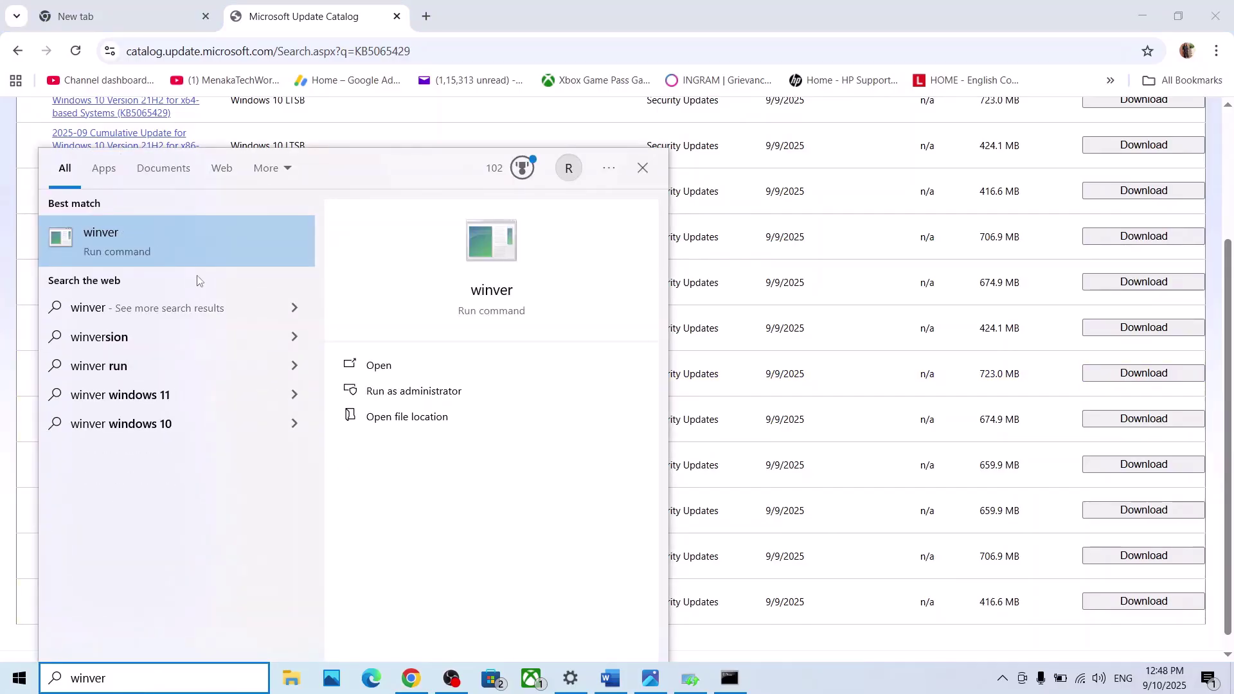
pyautogui.click(184, 239)
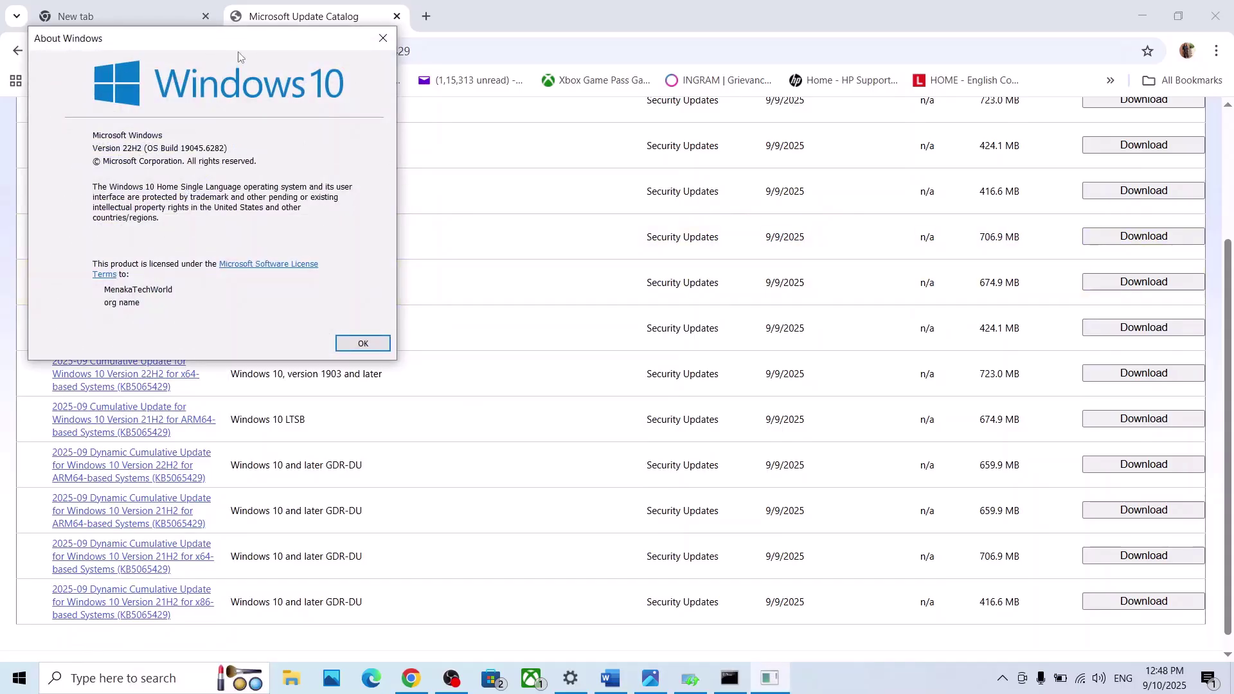
pyautogui.moveTo(237, 48); pyautogui.dragTo(554, 301)
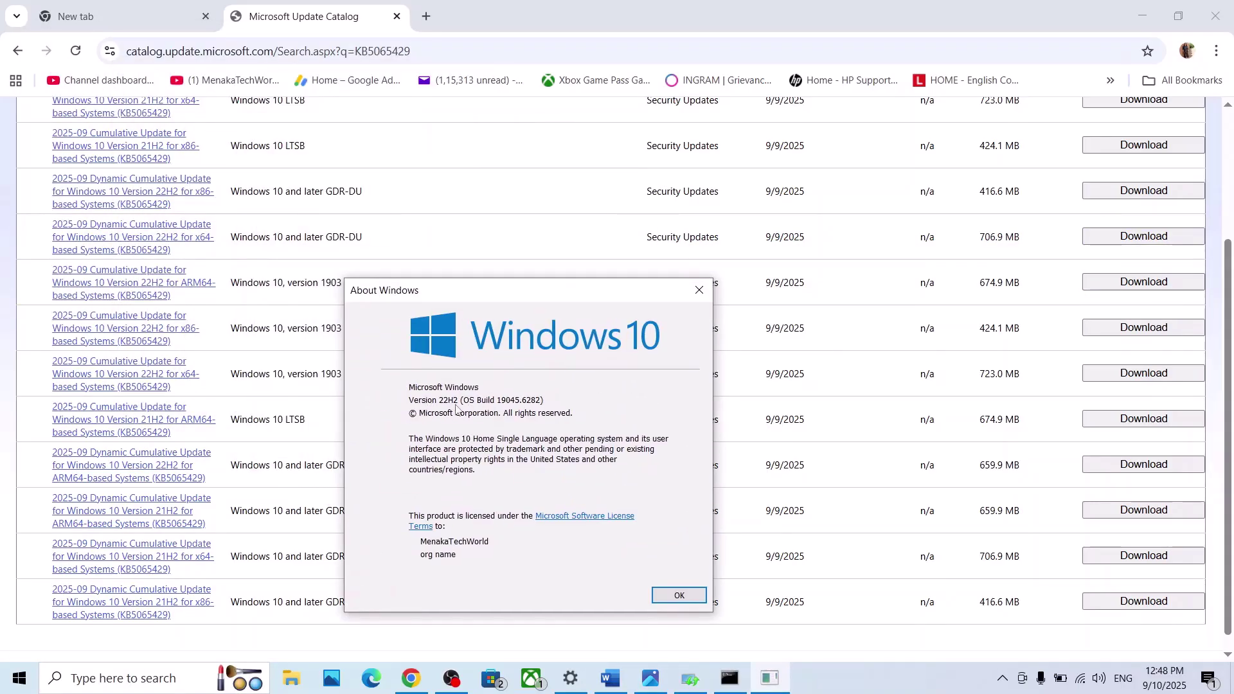
pyautogui.click(693, 294)
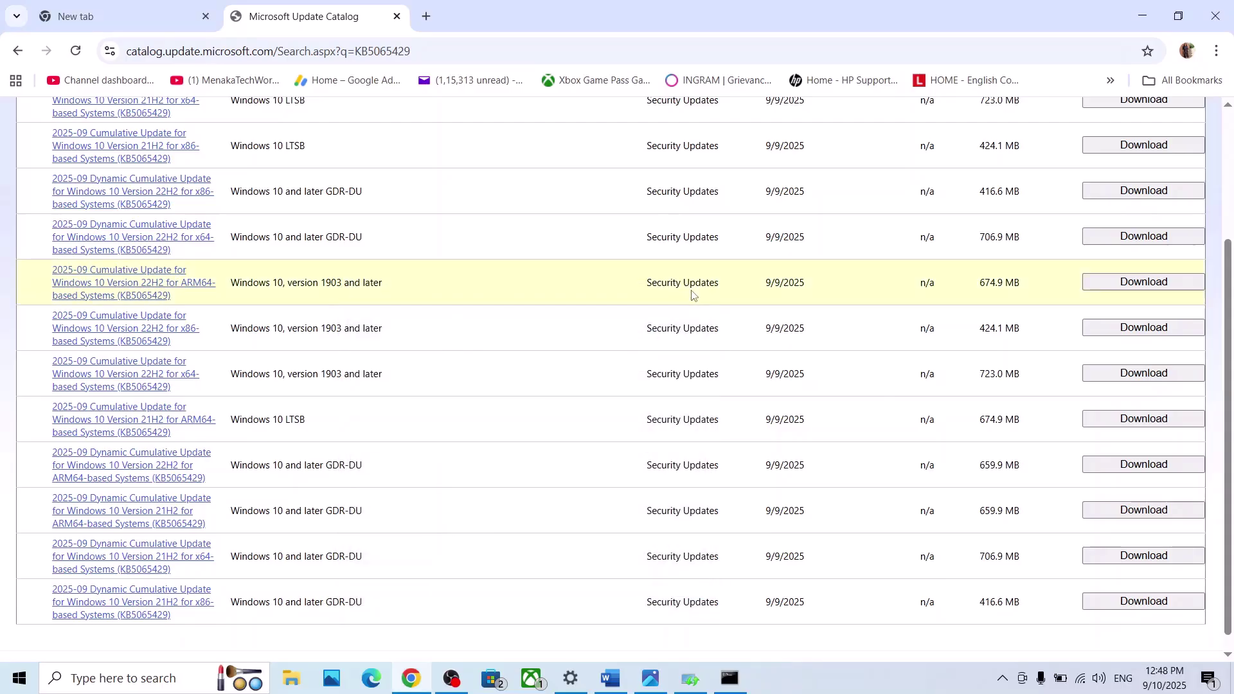
pyautogui.hotkey('alt', 'Tab')
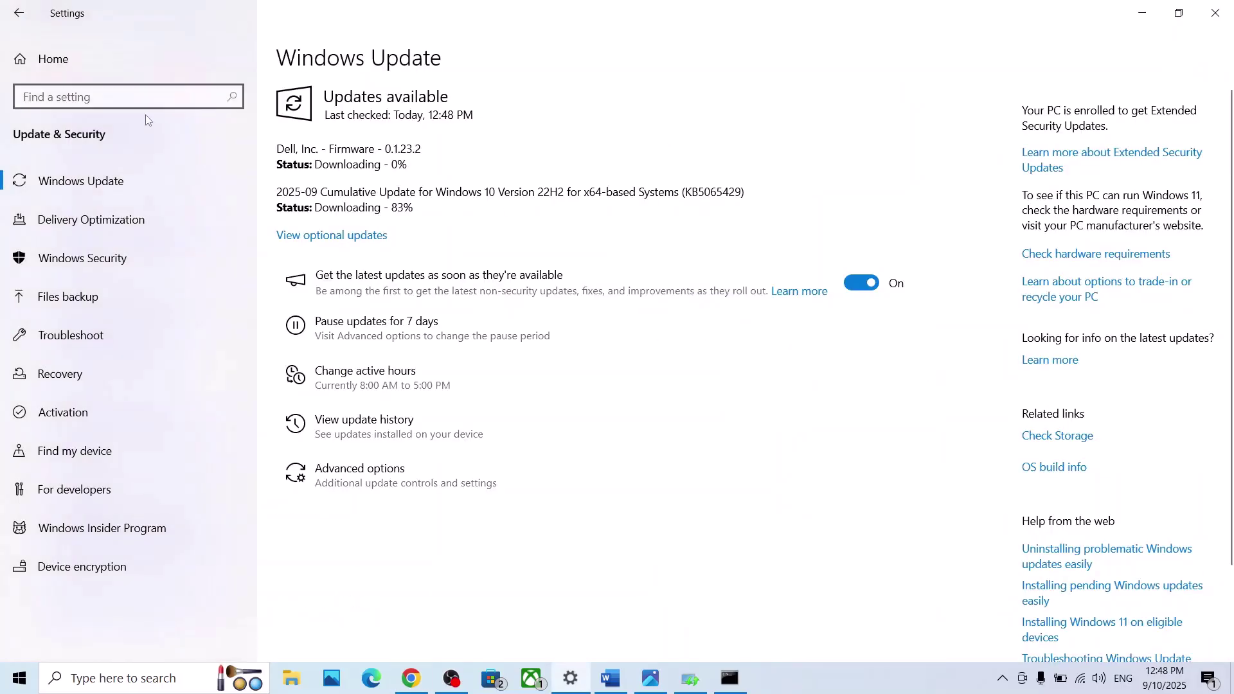
# - Check the system type and Windows specifications on System > About, then close Settings
pyautogui.click(73, 65)
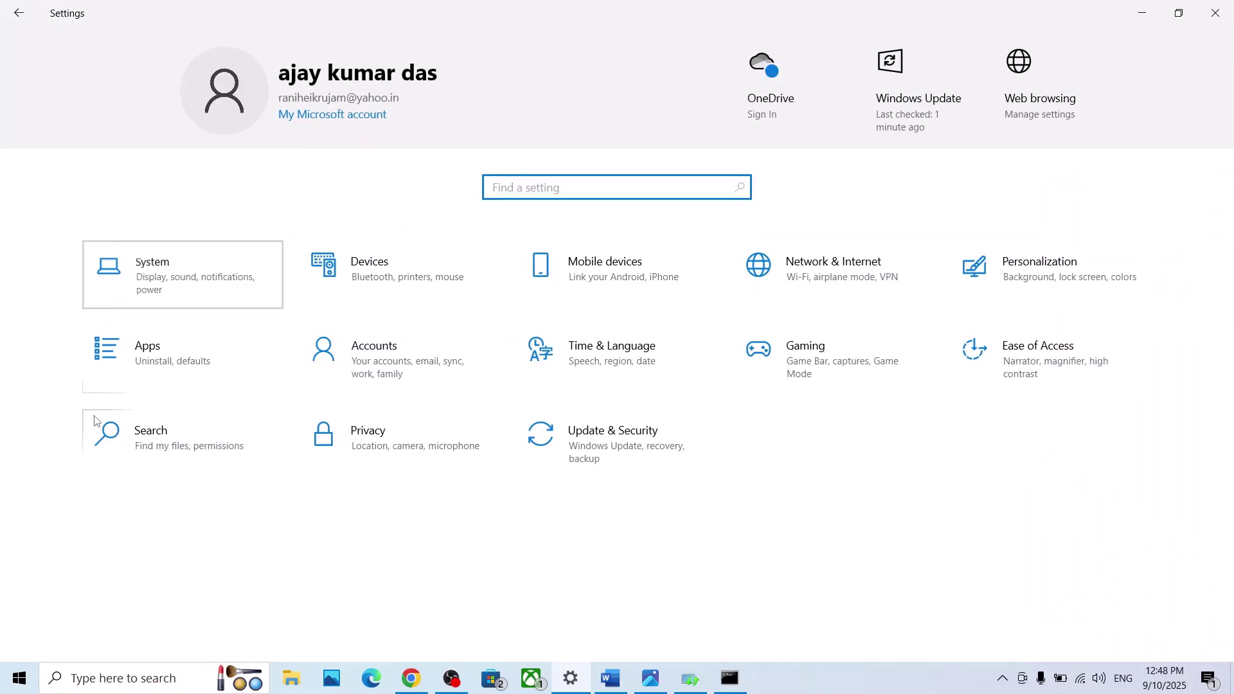
pyautogui.scroll(-3, 94, 415)
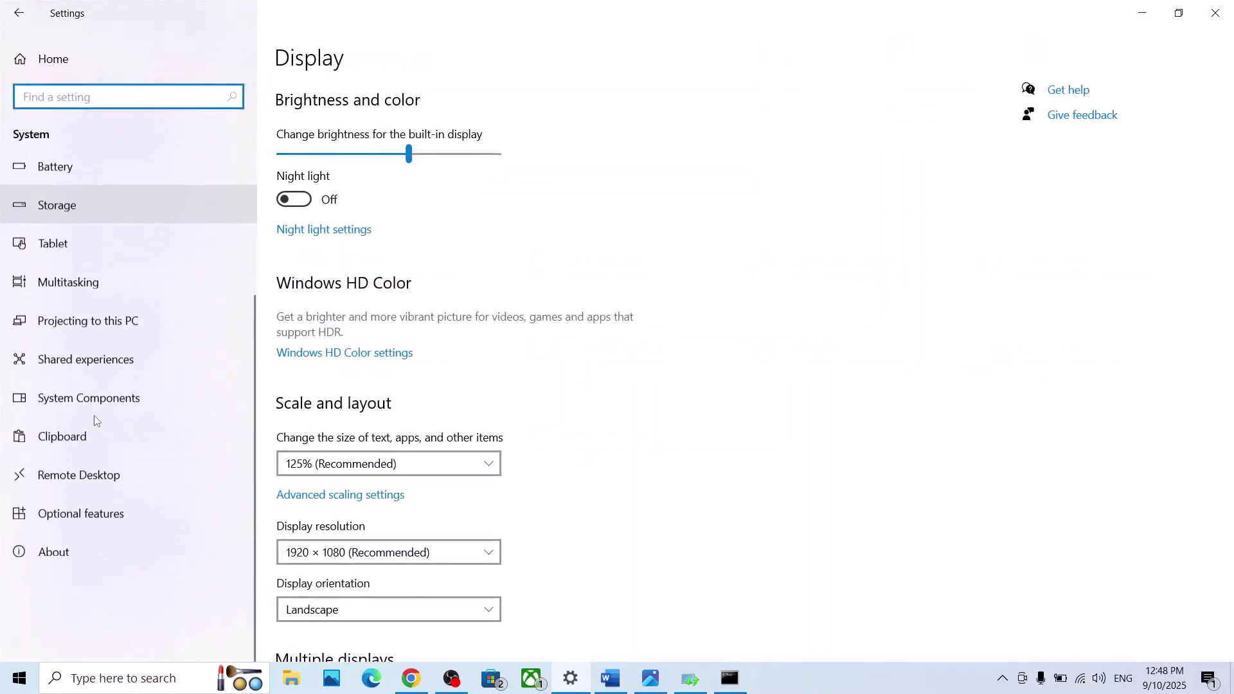
pyautogui.click(82, 563)
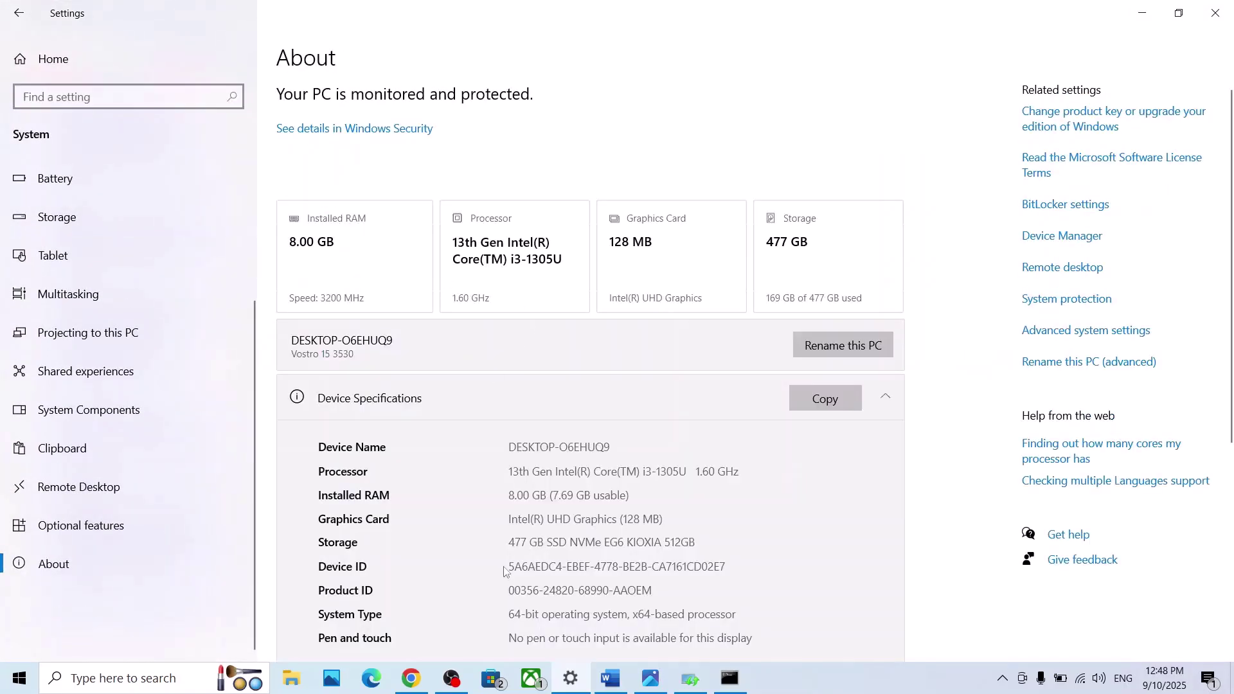
pyautogui.scroll(-3, 502, 568)
pyautogui.scroll(-1, 502, 569)
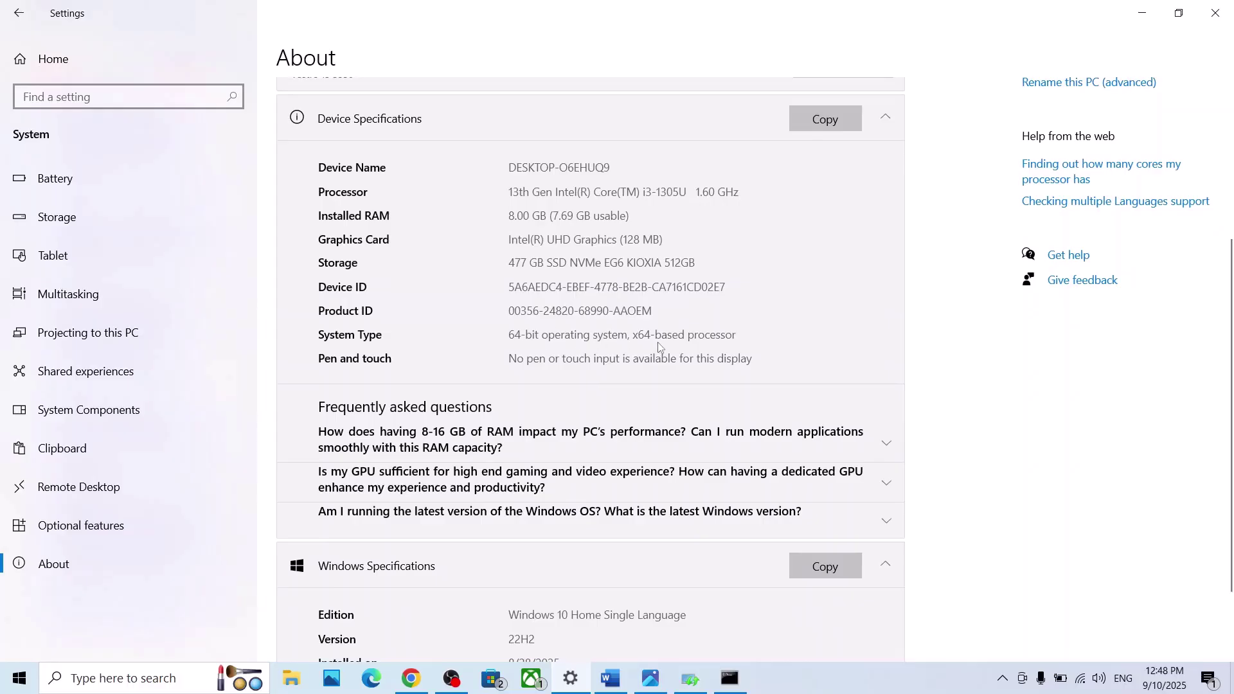
pyautogui.click(1216, 13)
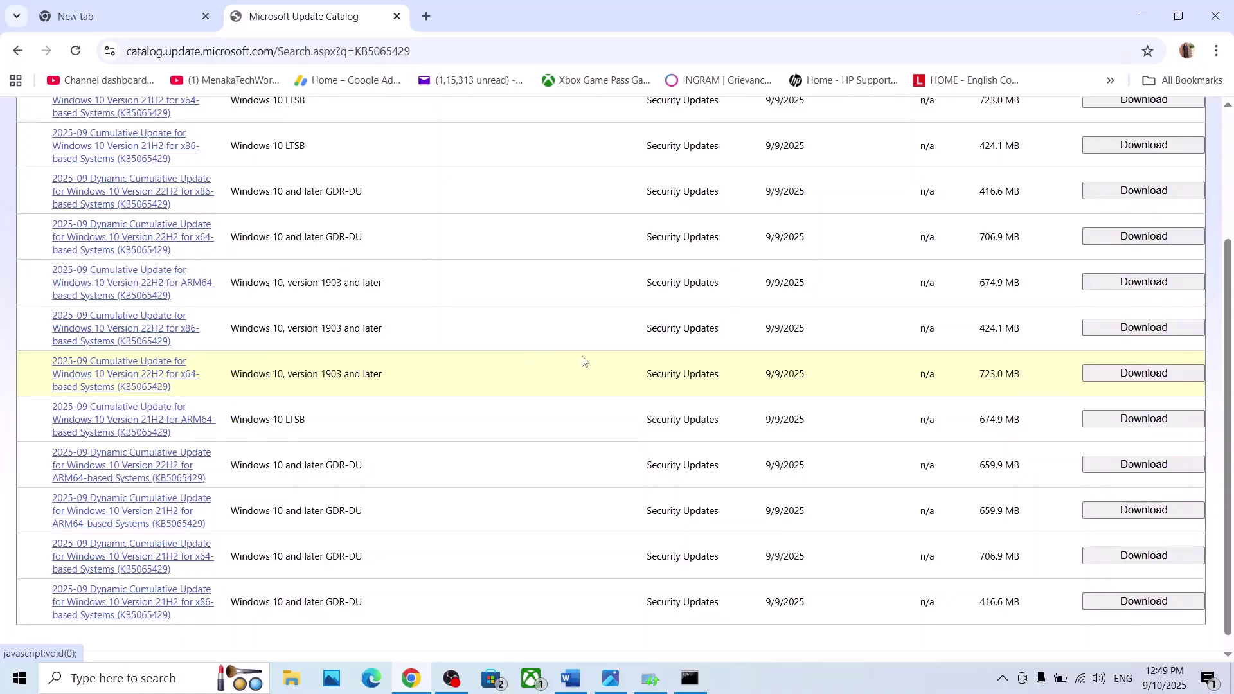
# - Download the KB5065429 Windows 10 22H2 x64 .msu package (723 MB) from the catalog
pyautogui.click(1127, 381)
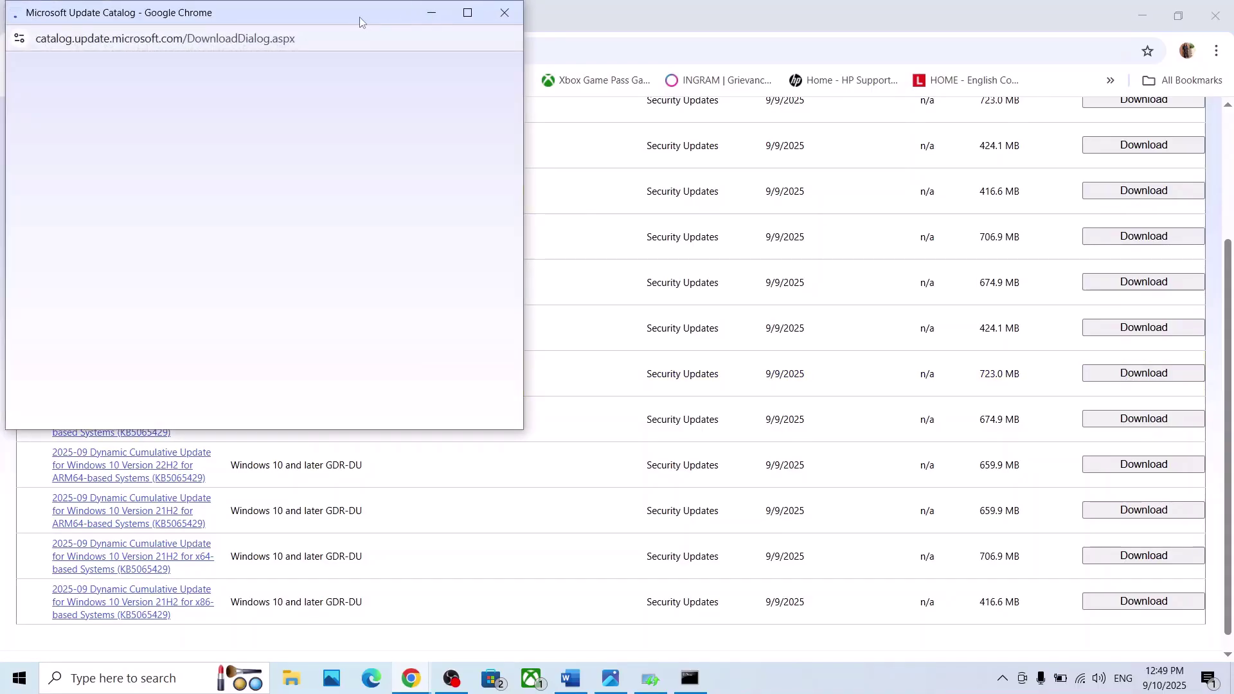
pyautogui.moveTo(360, 22); pyautogui.dragTo(641, 151)
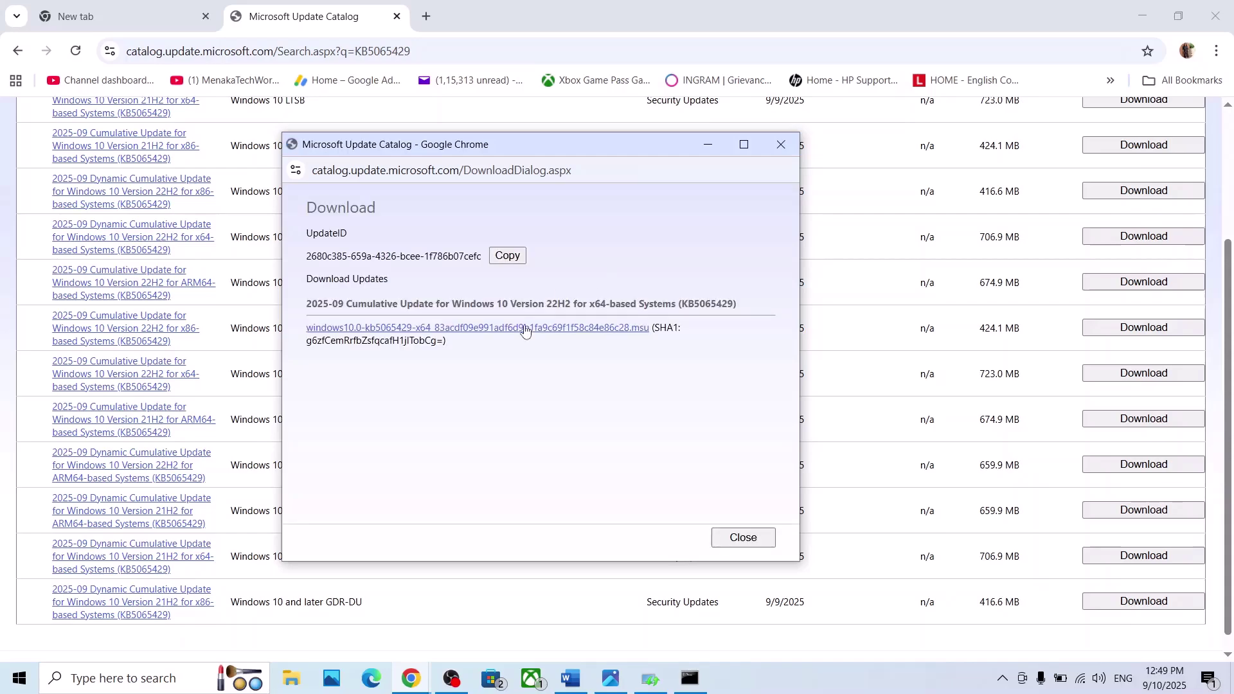
pyautogui.click(490, 329)
pyautogui.click(570, 329)
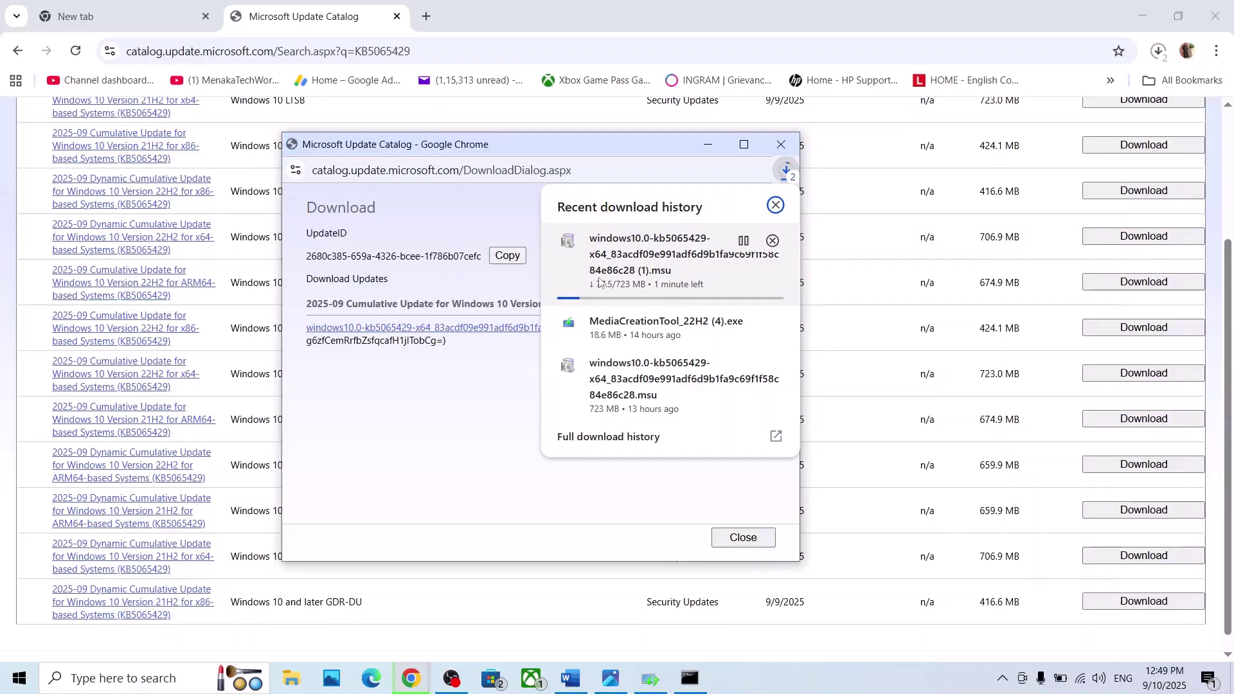
pyautogui.click(19, 679)
# - Copy the Step 6 Media Creation Tool link from the Word notes and return to Chrome
pyautogui.click(29, 643)
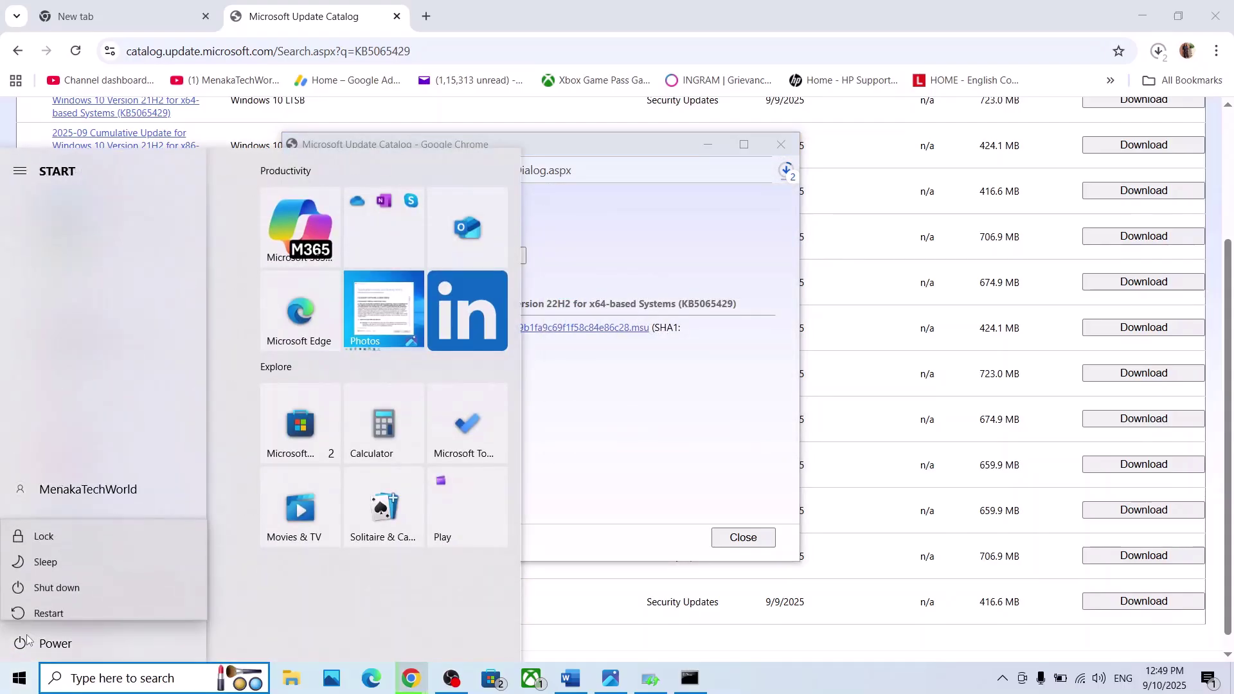
pyautogui.click(570, 679)
pyautogui.scroll(-5, 468, 444)
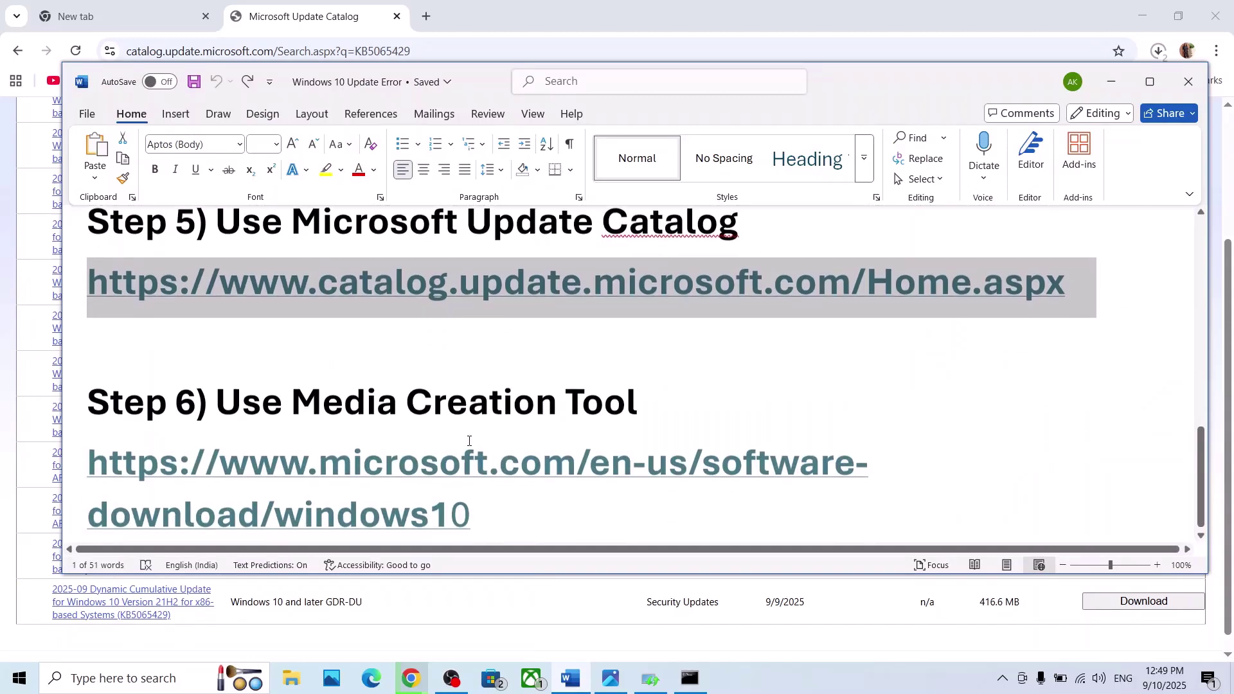
pyautogui.tripleClick(481, 487)
pyautogui.hotkey('ctrl', 'c')
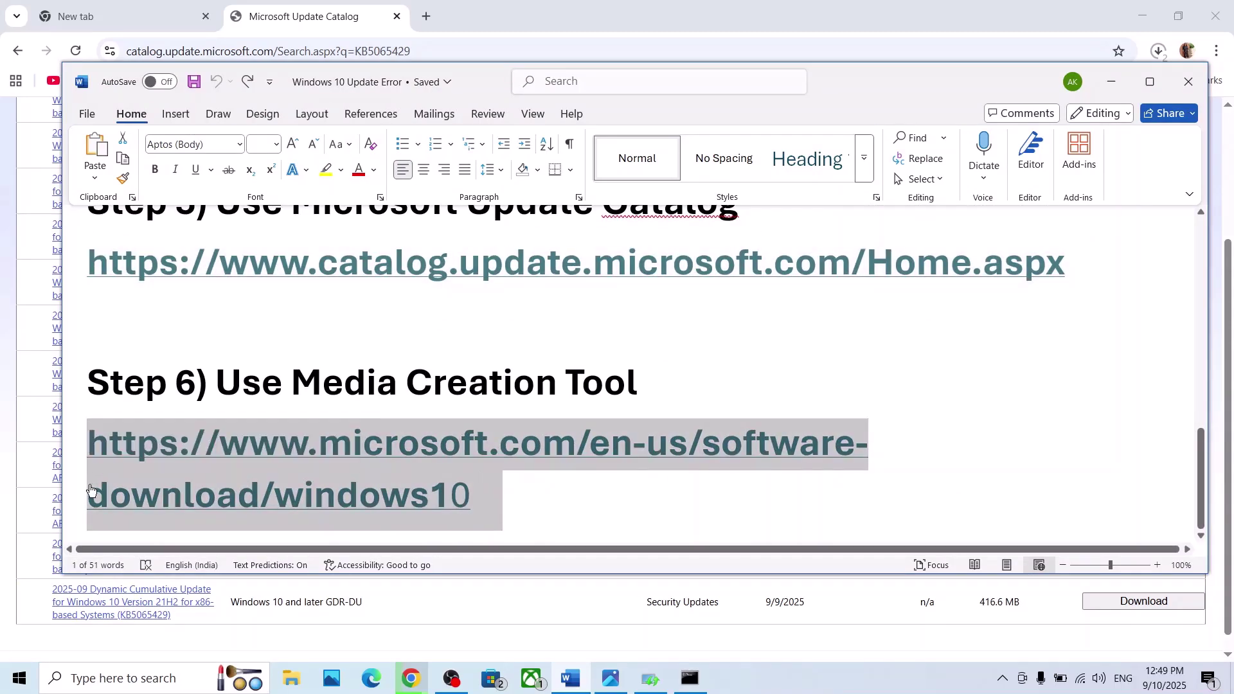
pyautogui.moveTo(411, 679)
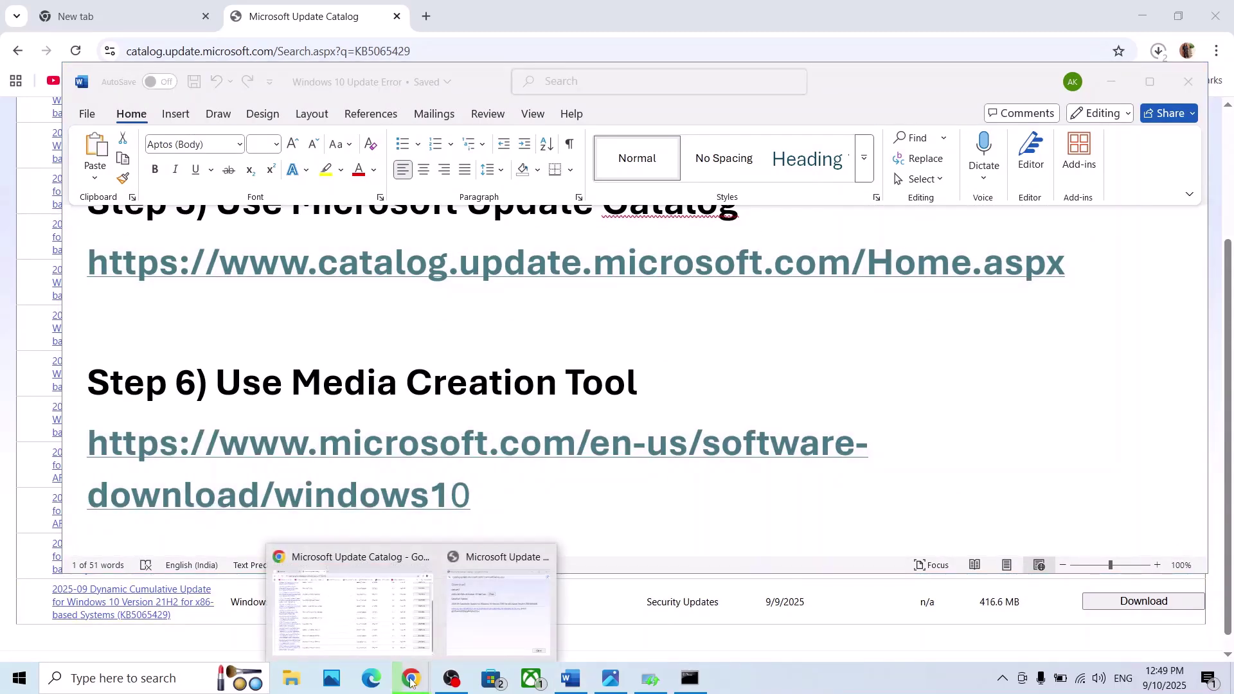
pyautogui.click(405, 609)
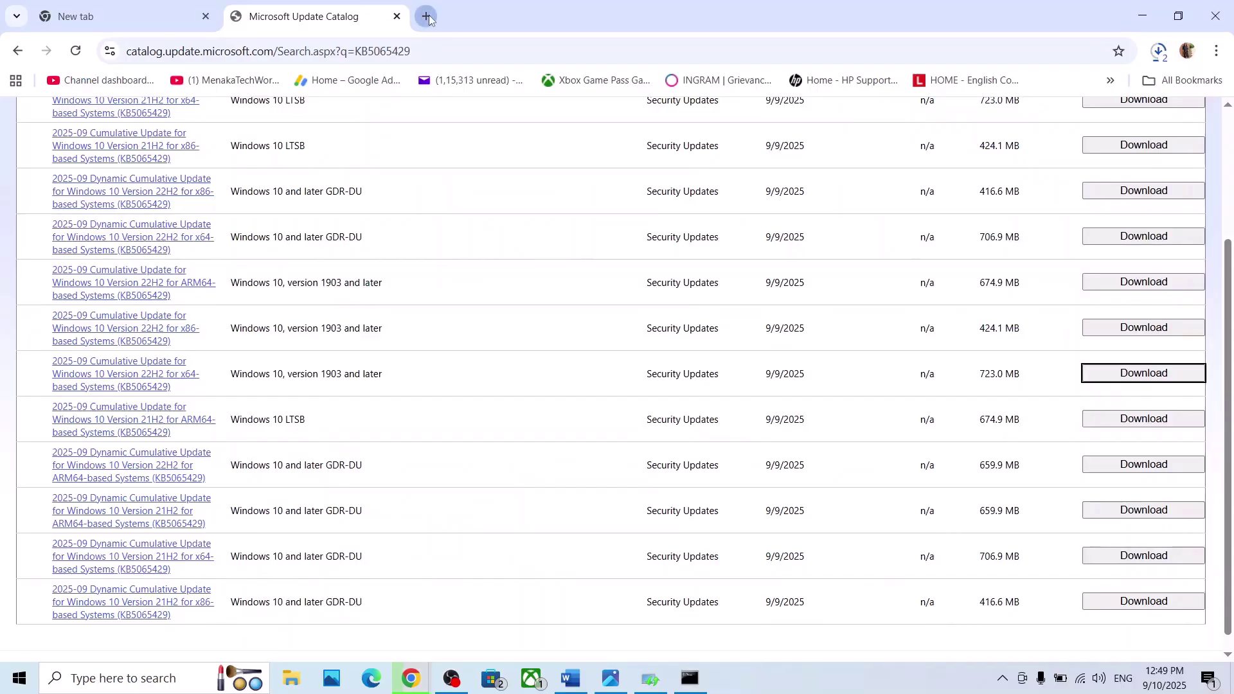
# - Load the Windows 10 download page in a new tab and download MediaCreationTool_22H2.exe
pyautogui.click(427, 17)
pyautogui.hotkey('ctrl', 'v')
pyautogui.press('Return')
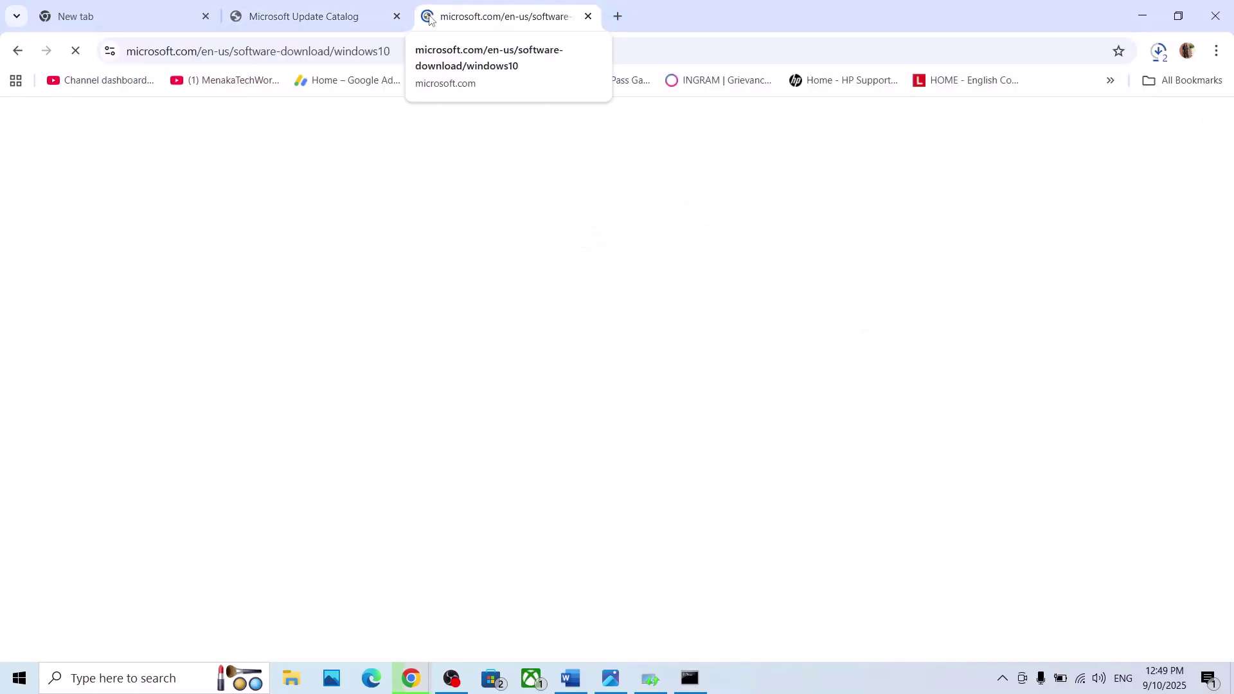
pyautogui.scroll(-6, 286, 352)
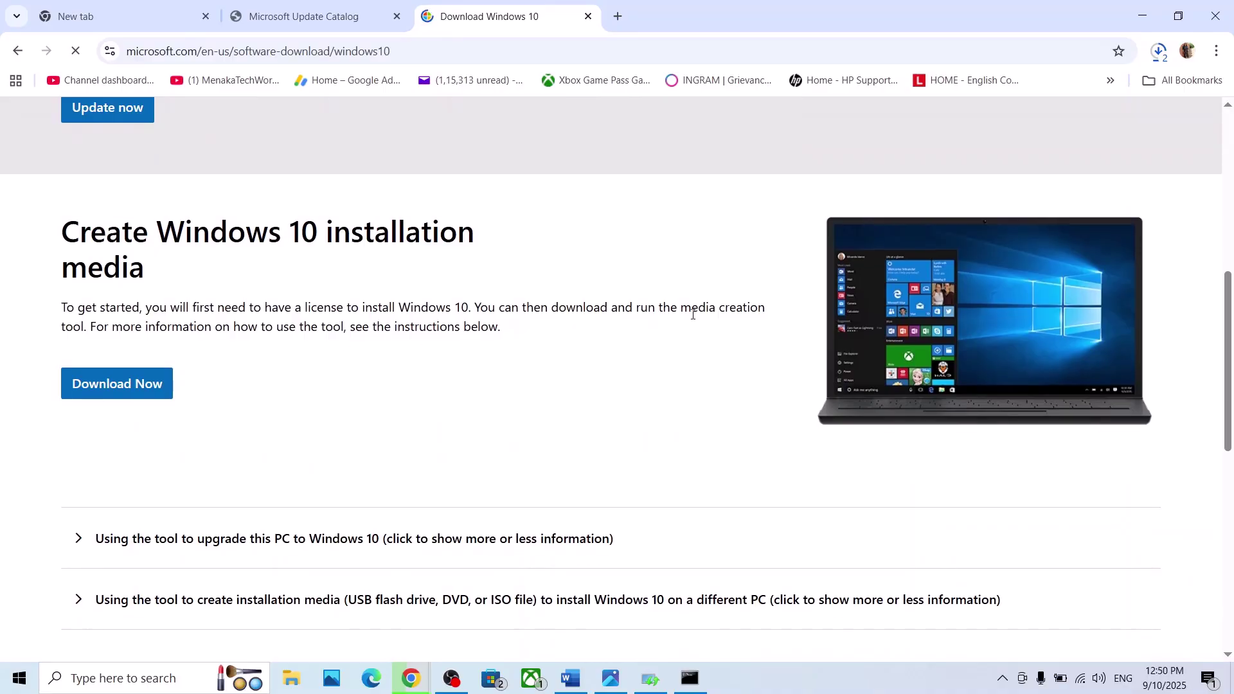
pyautogui.click(108, 384)
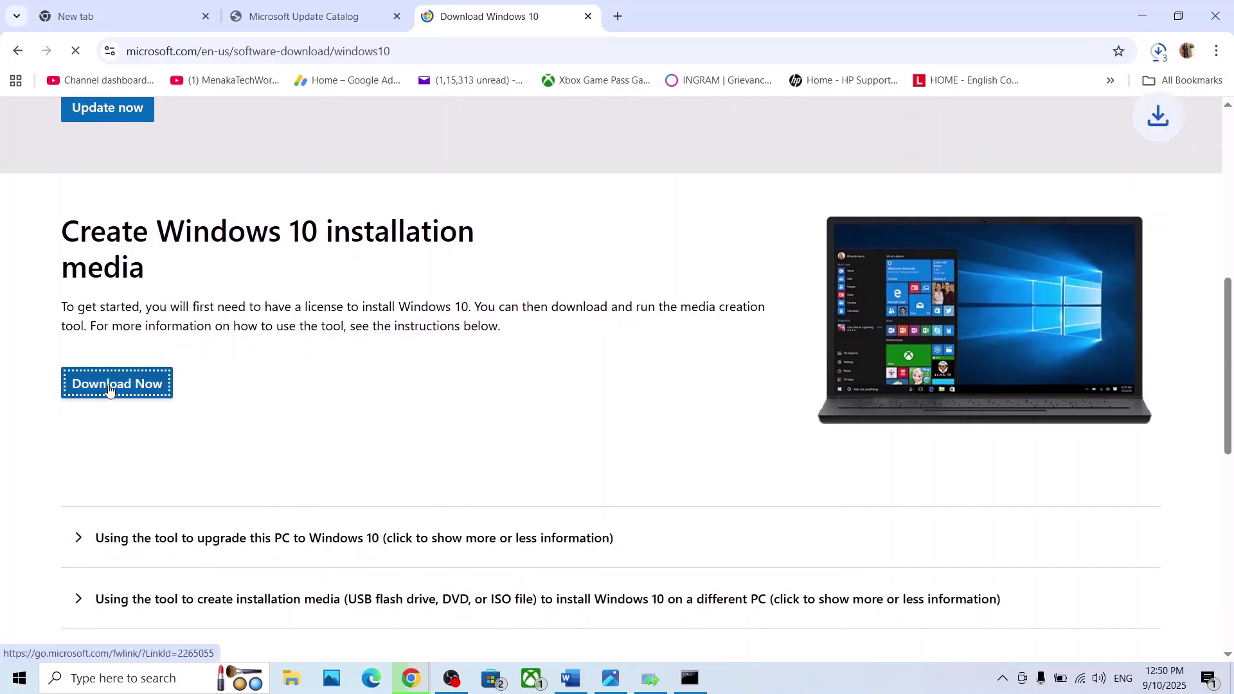
pyautogui.click(1158, 51)
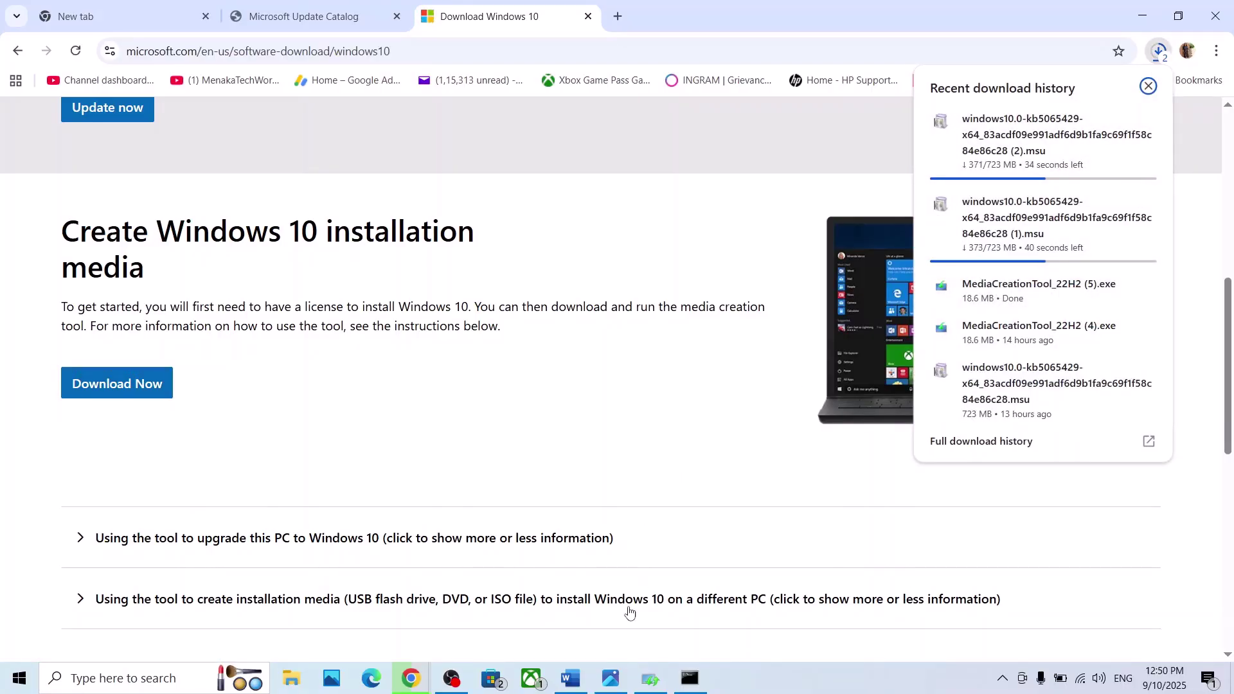
pyautogui.click(612, 678)
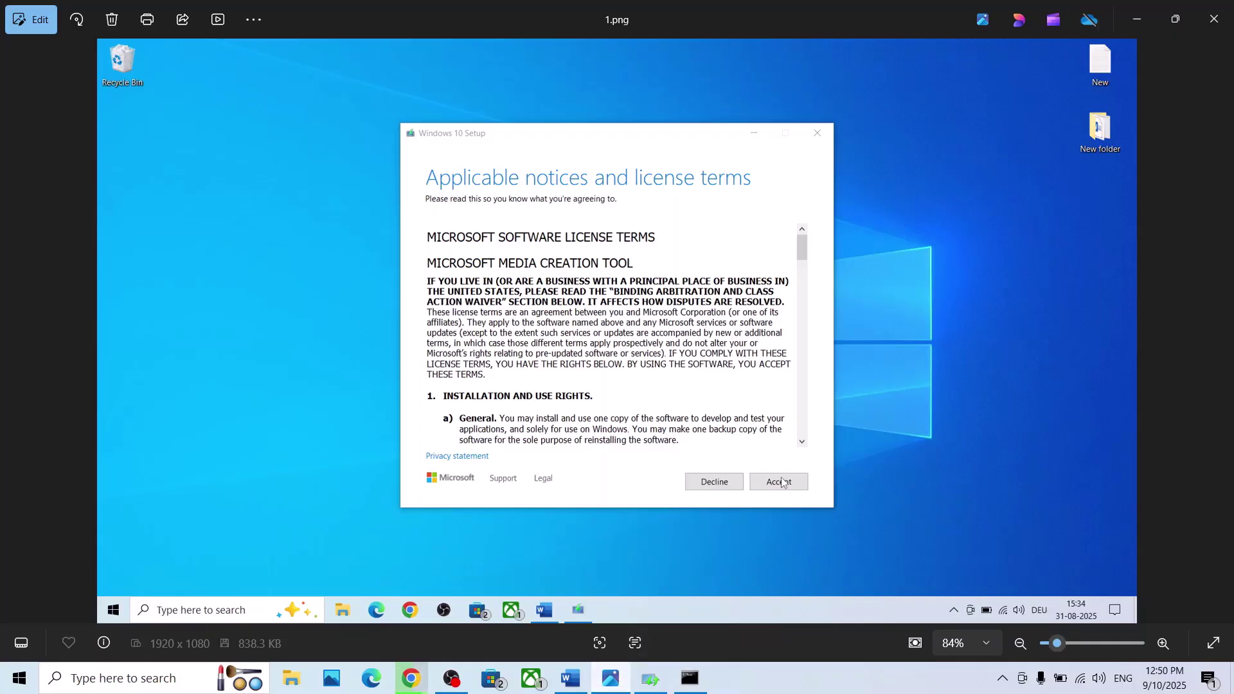
# - Page through setup screenshots 2.png to 5.png, then open Windows Update in Settings
pyautogui.press('Right')
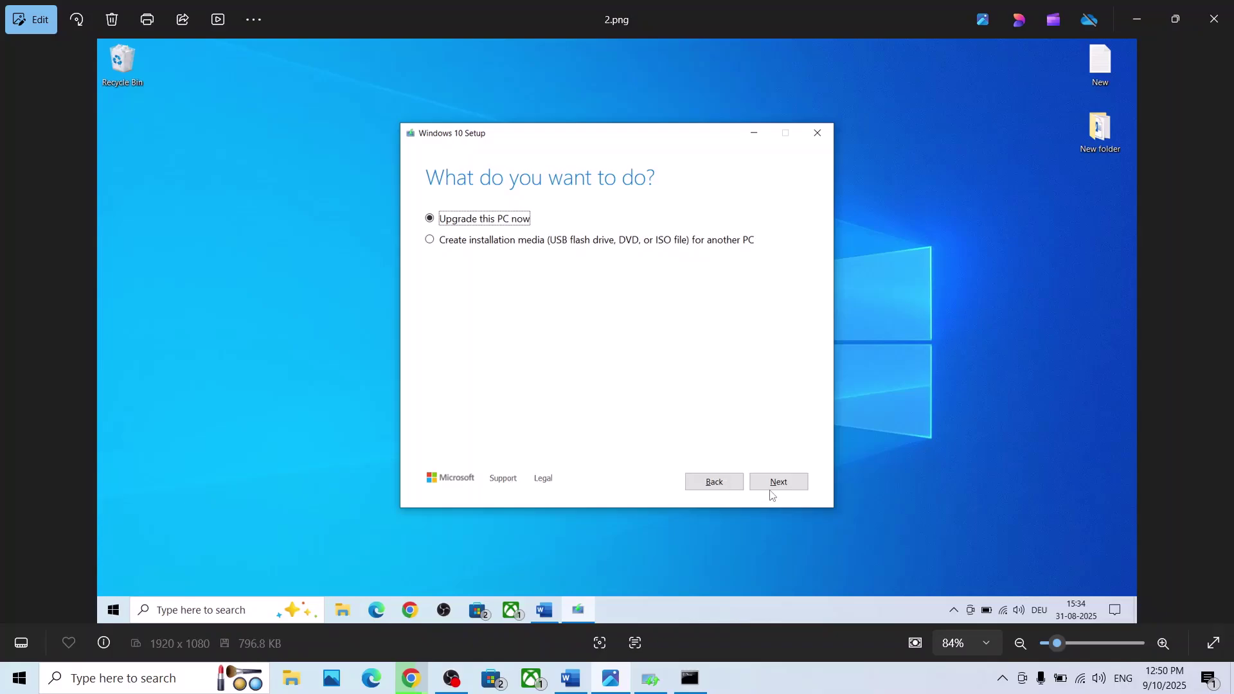
pyautogui.press('Right')
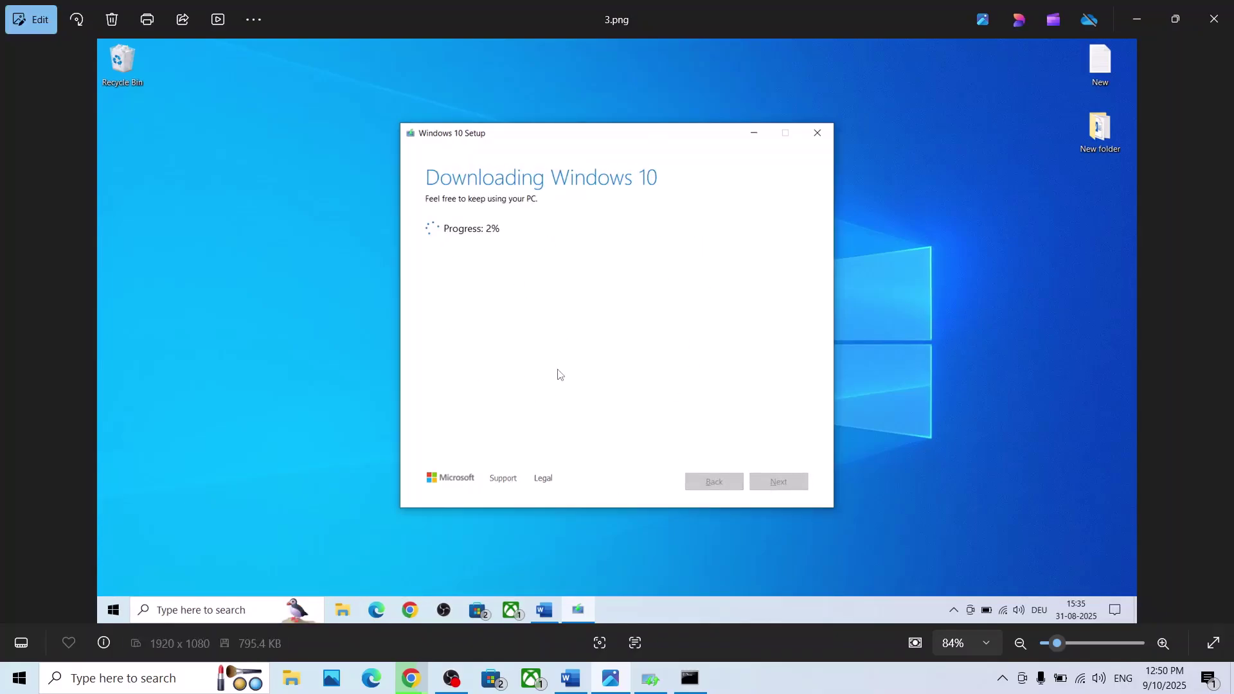
pyautogui.press('Right')
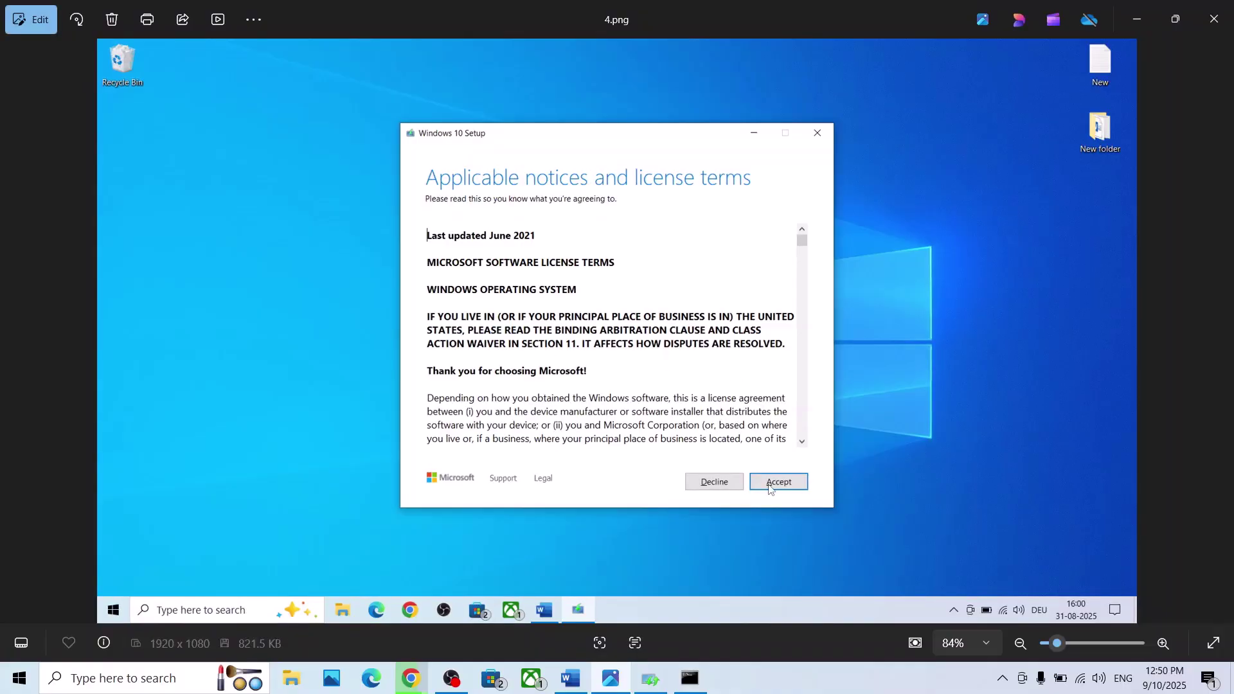
pyautogui.press('Right')
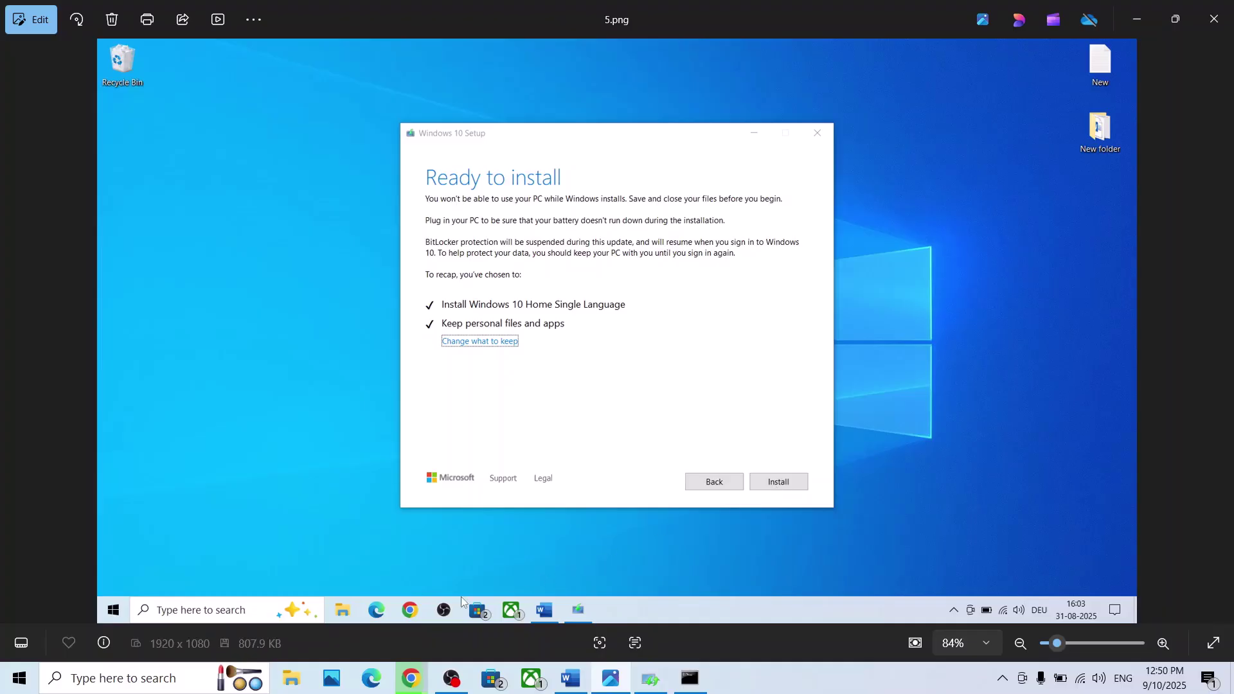
pyautogui.press('super+i')
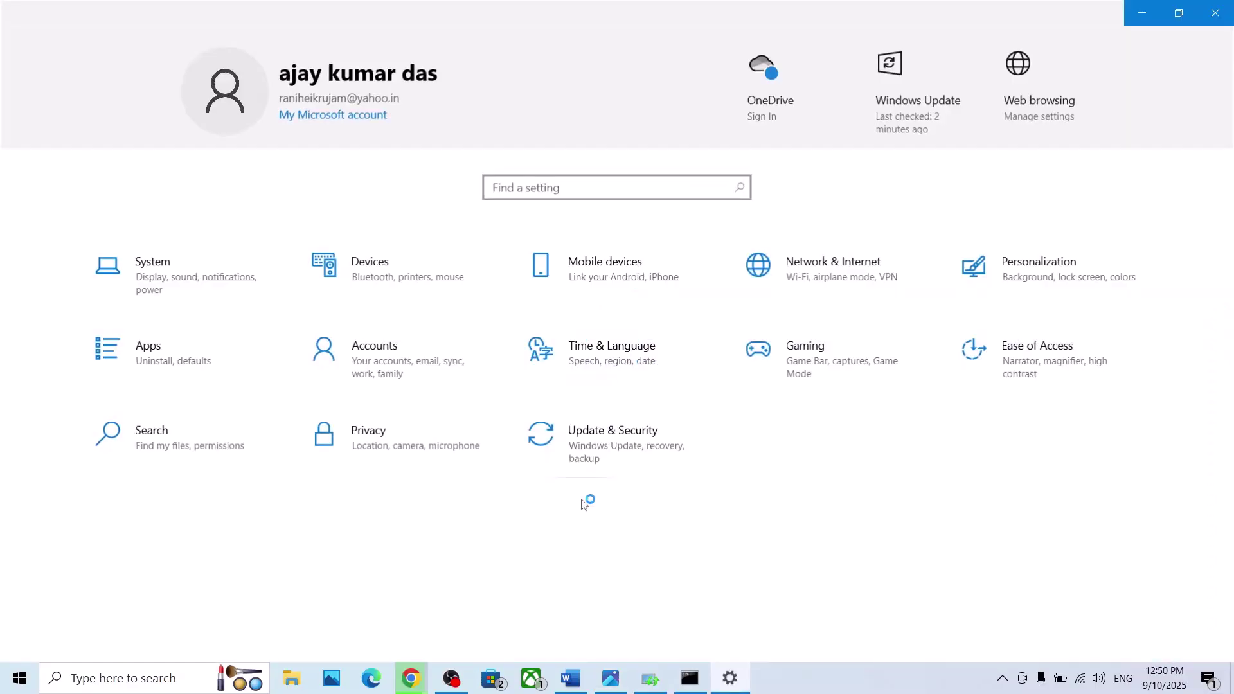
pyautogui.click(571, 460)
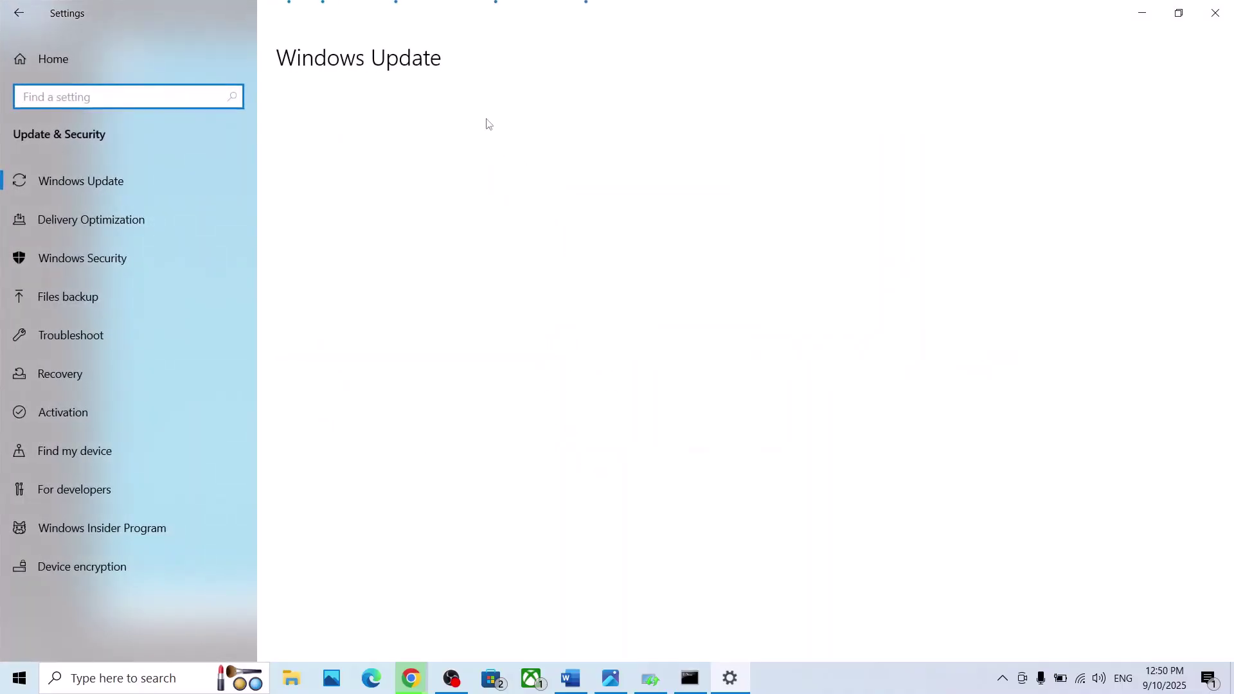